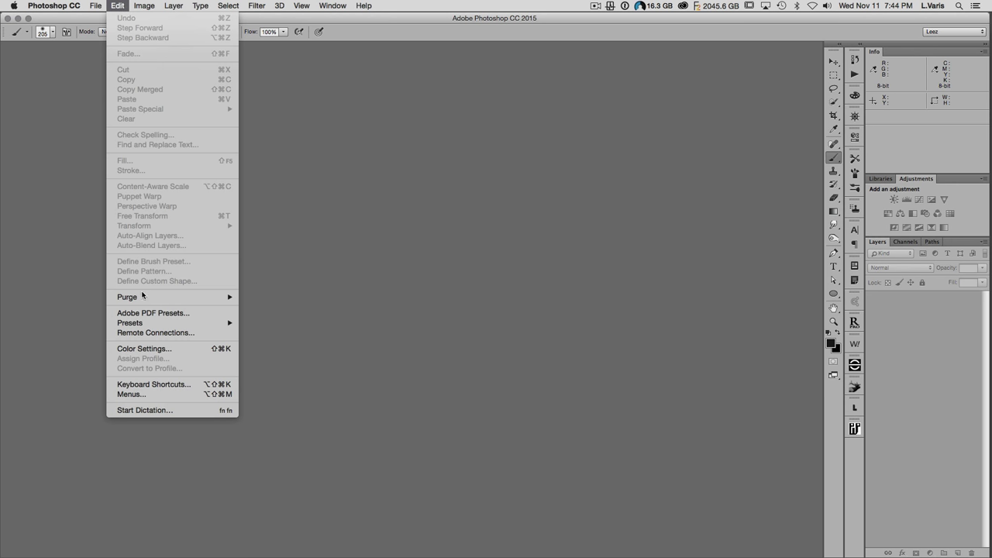
- Bring up Color Settings with sRGB IEC61966-2.1 as the RGB space and show the preset list
click(147, 354)
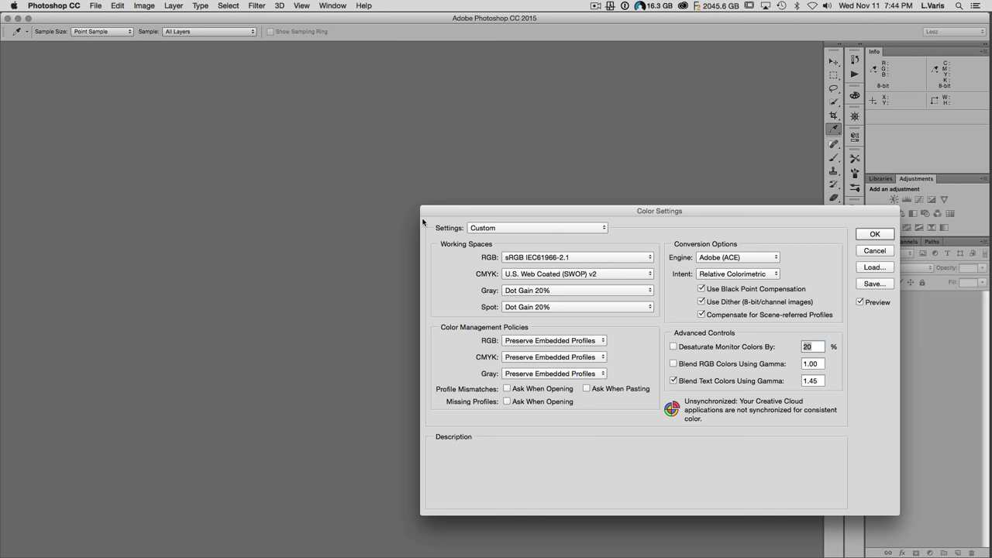
drag(446, 212, 227, 146)
mouse_move(332, 194)
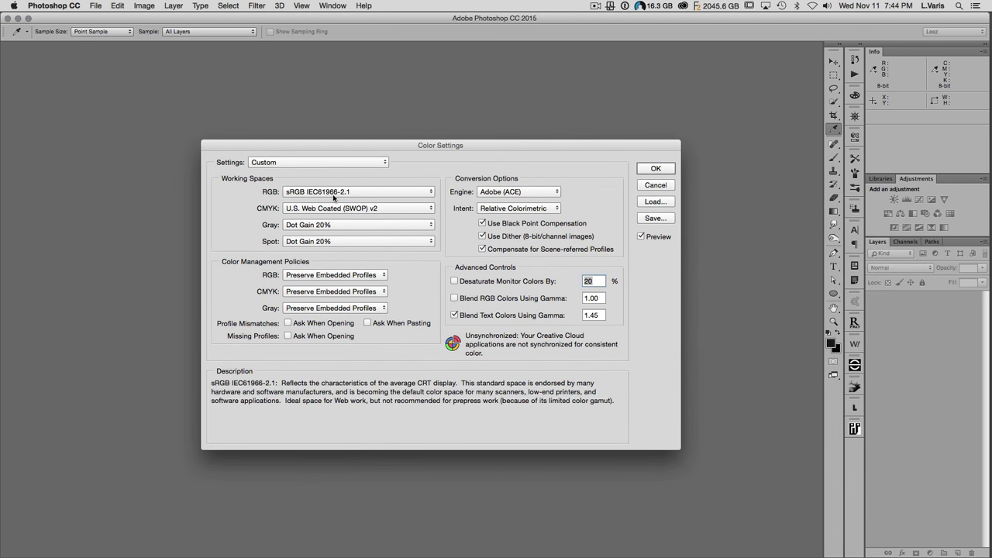
click(384, 163)
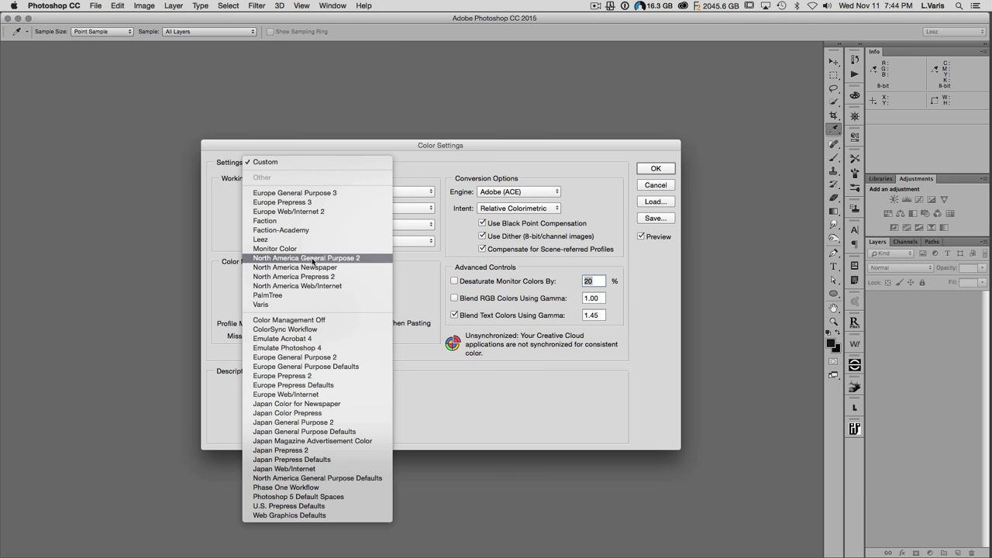
scroll(313, 262, down, 2)
- Apply North America General Purpose 2 and enable Ask When Opening for profile mismatches
key(Escape)
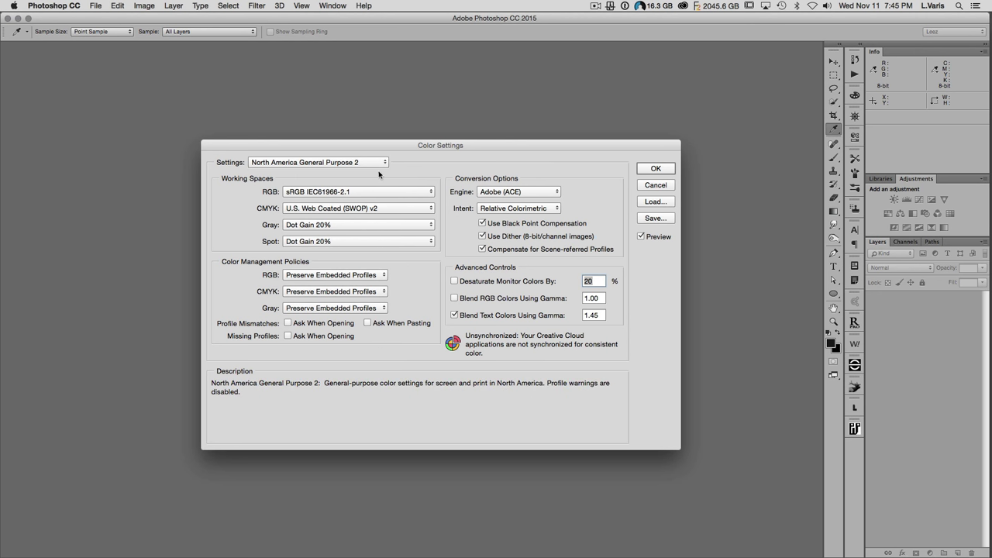
click(289, 323)
- Enable Ask When Pasting for profile mismatches and Ask When Opening for missing profiles
click(368, 323)
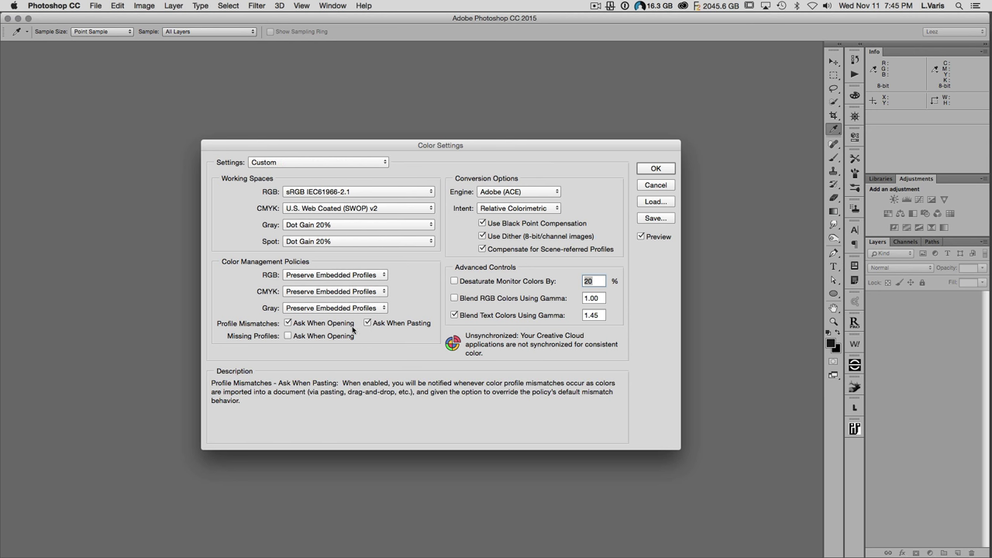
click(289, 337)
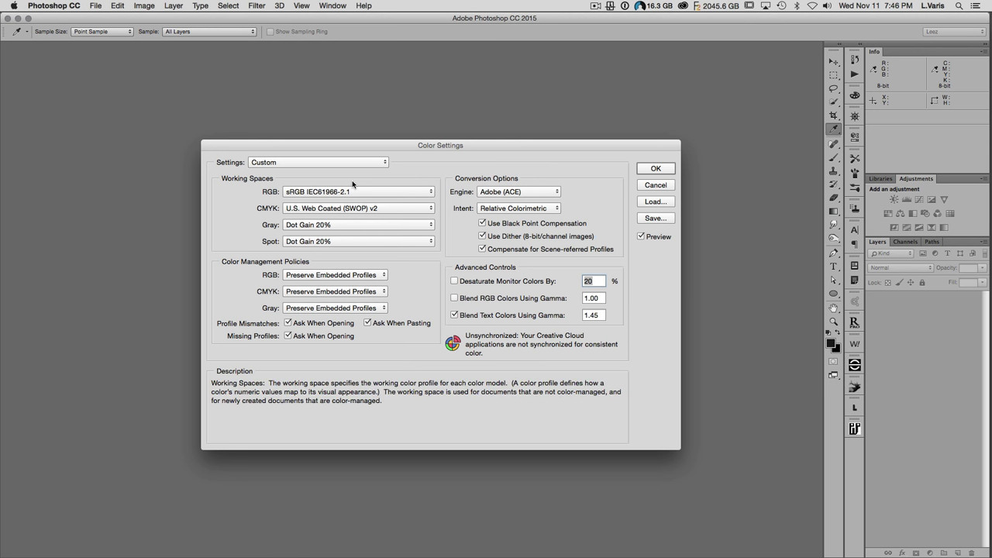
- Change the RGB working space to Adobe RGB (1998), then to ProPhoto RGB, and show the presets
click(391, 193)
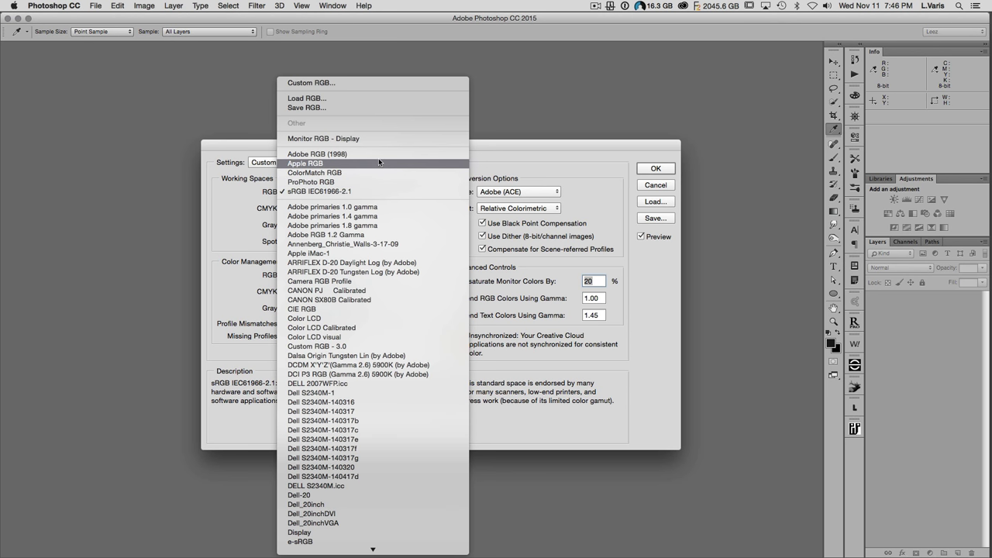
click(379, 155)
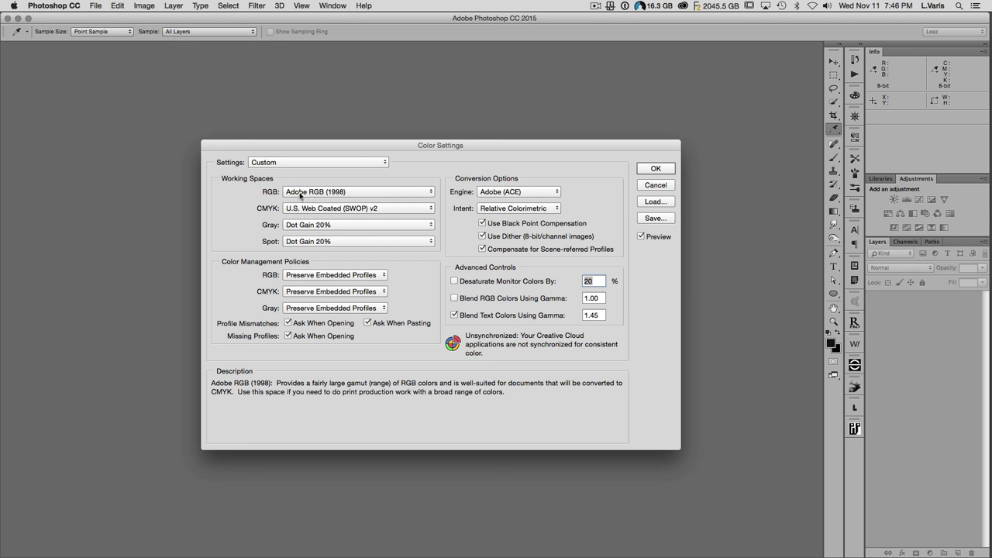
click(356, 194)
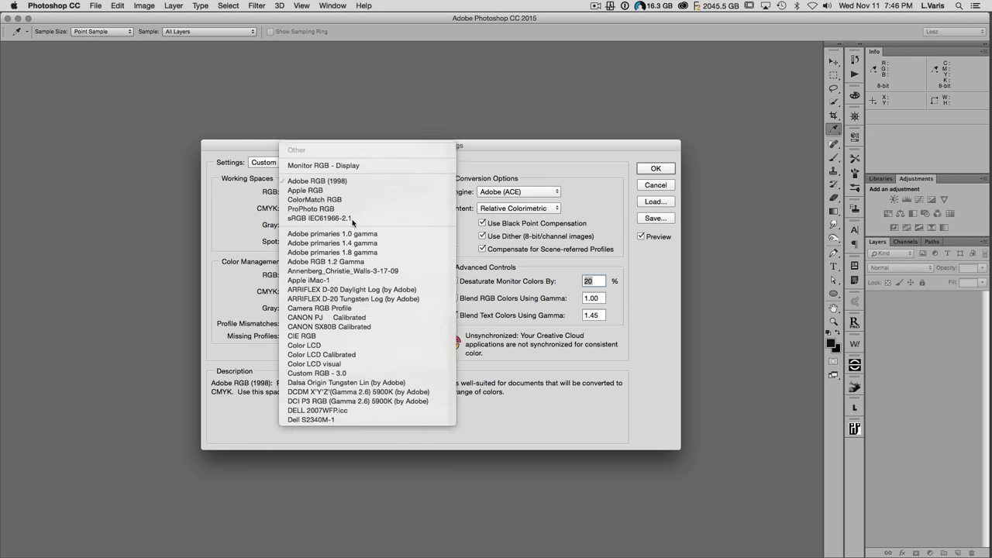
click(352, 221)
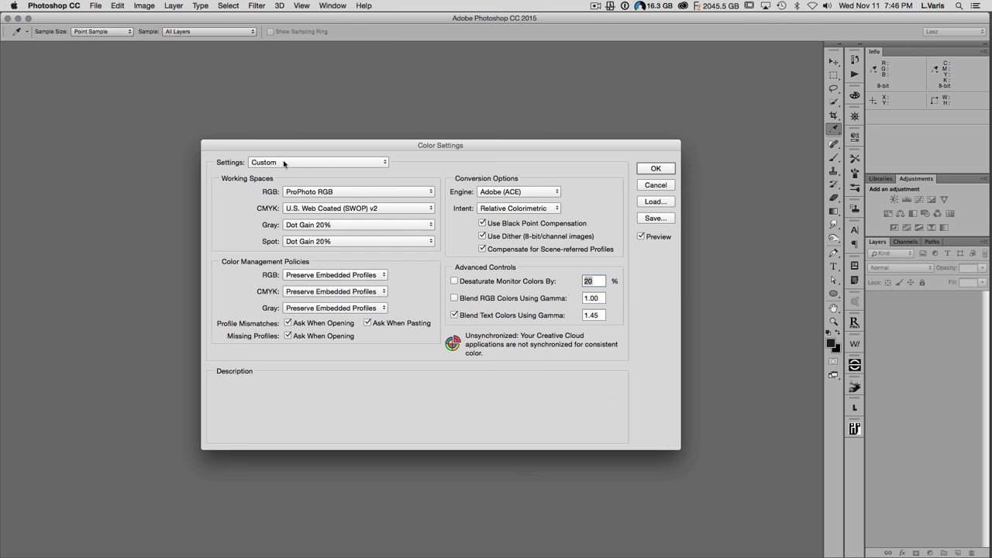
click(343, 163)
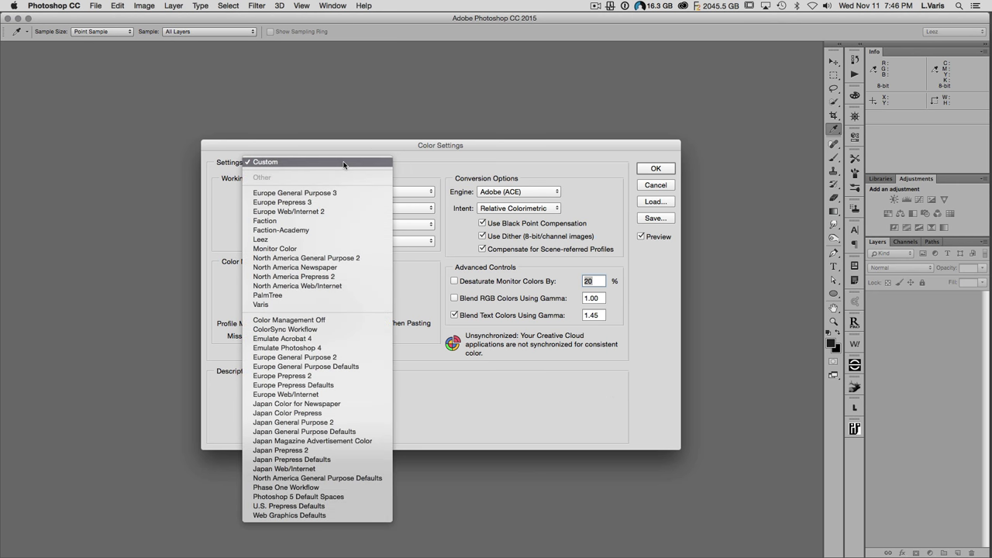
- Apply North America Prepress 2, set RGB back to sRGB IEC61966-2.1, and confirm the colour settings
click(347, 277)
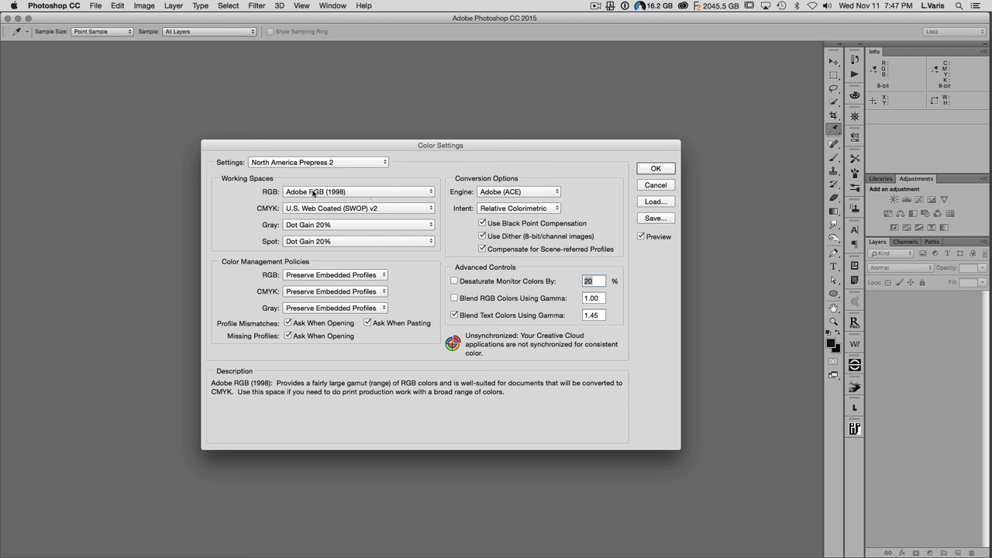
click(363, 192)
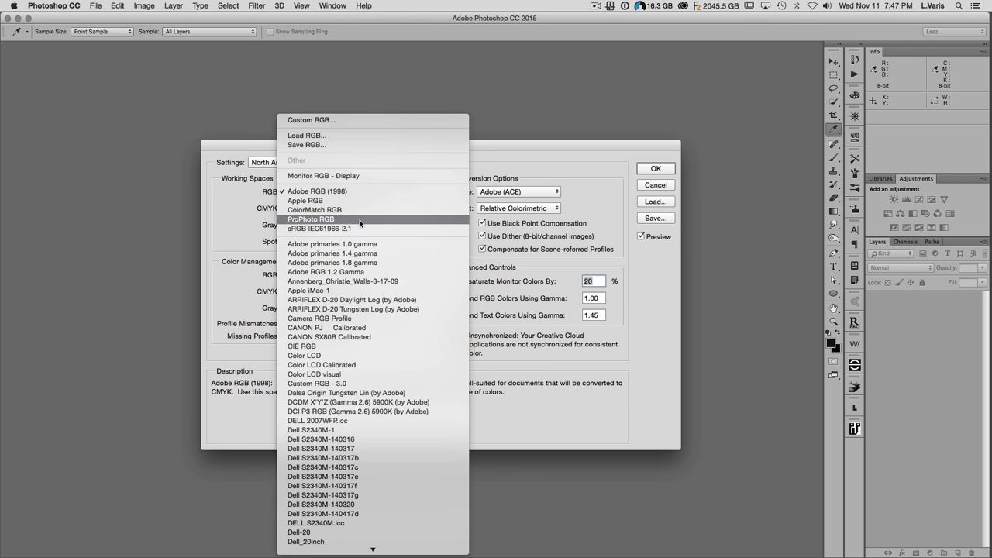
scroll(358, 231, down, 1)
click(341, 215)
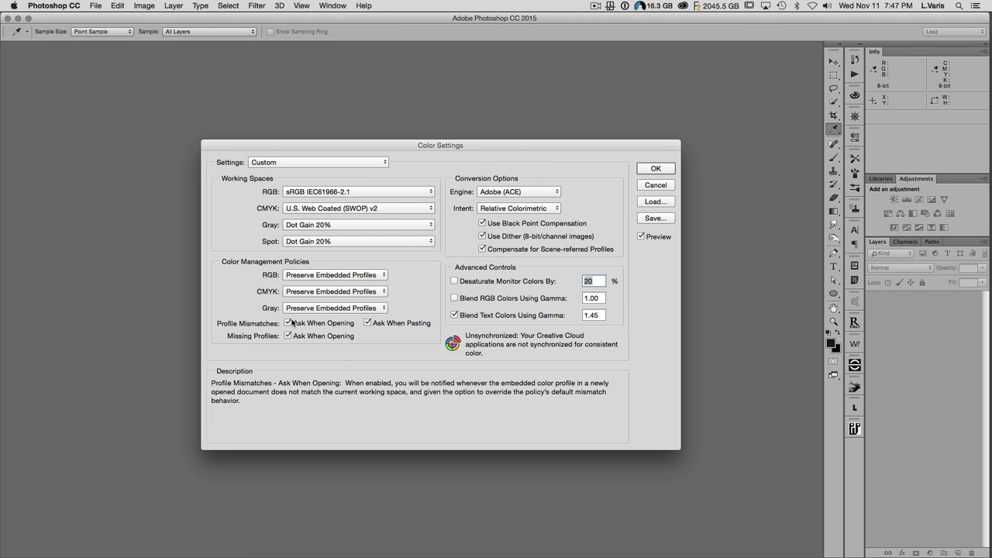
mouse_move(297, 340)
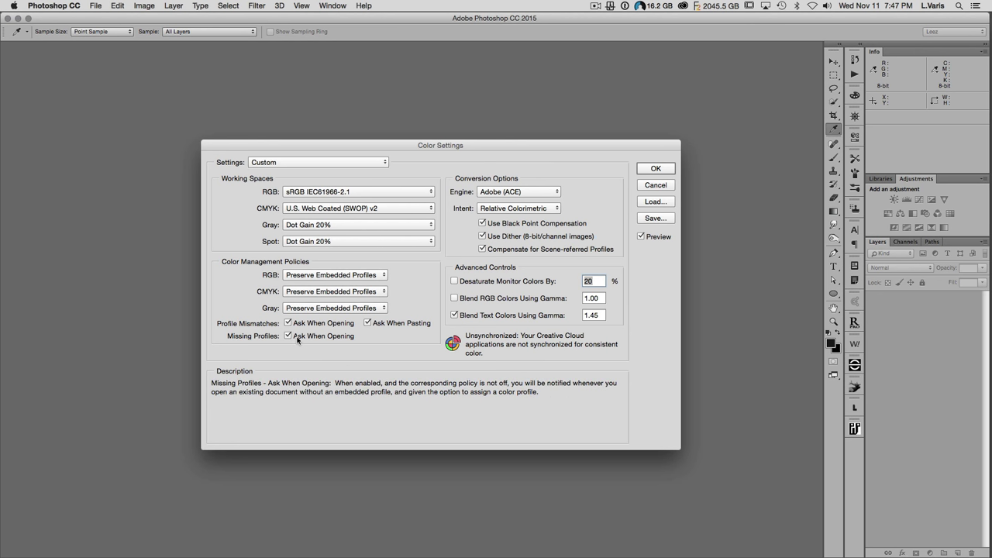
click(651, 168)
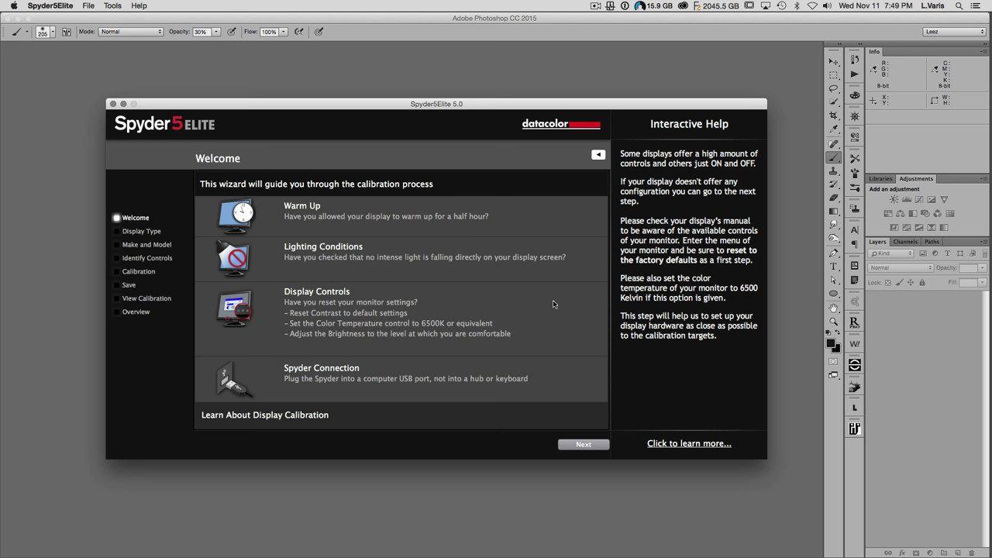
- Move past the Spyder5Elite welcome page and keep DELL S2340M-1 as the display to calibrate
mouse_move(470, 364)
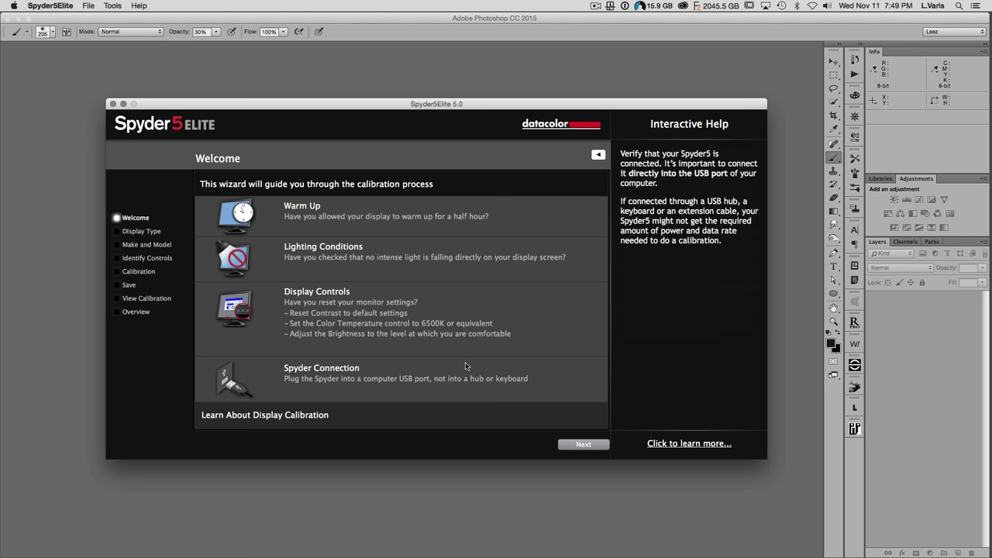
mouse_move(393, 338)
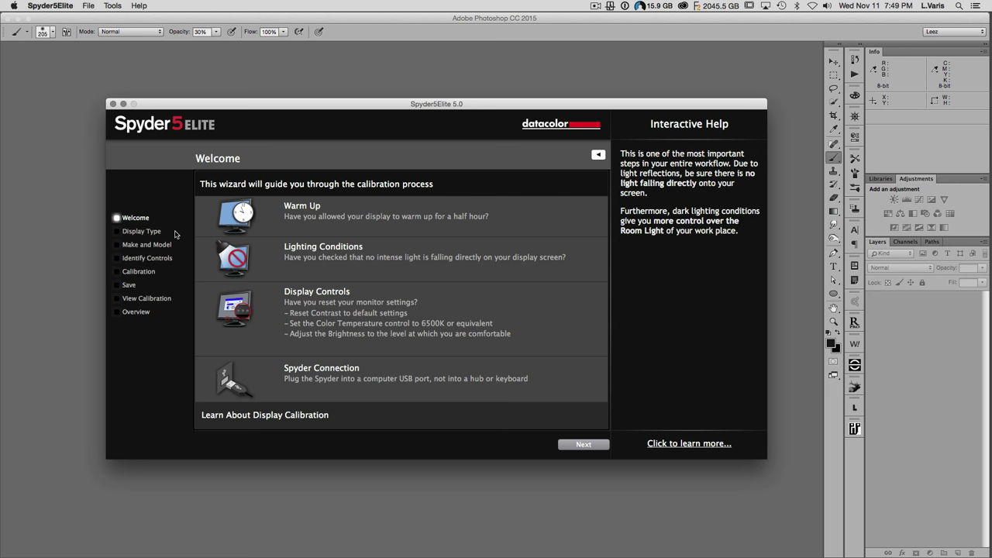
click(584, 445)
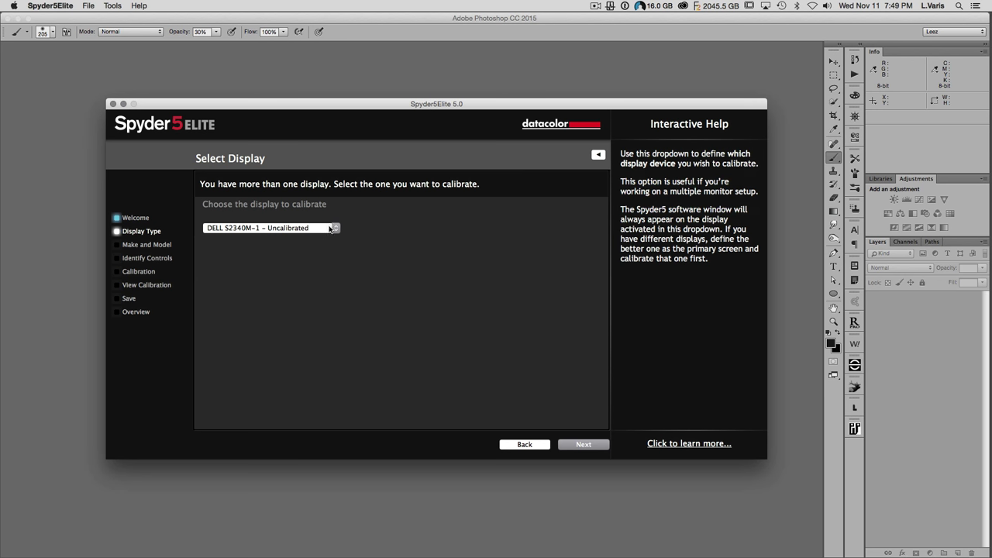
click(335, 228)
click(334, 229)
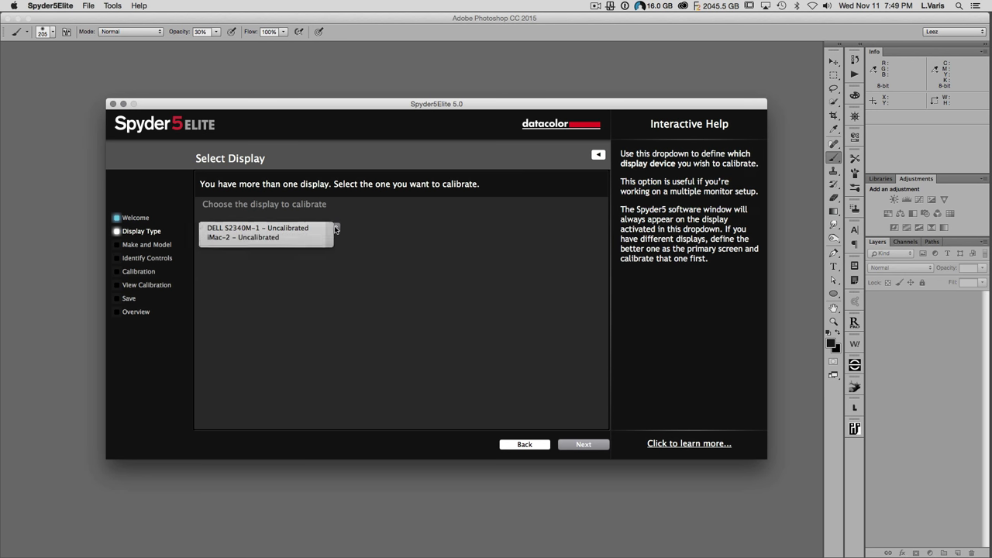
click(584, 445)
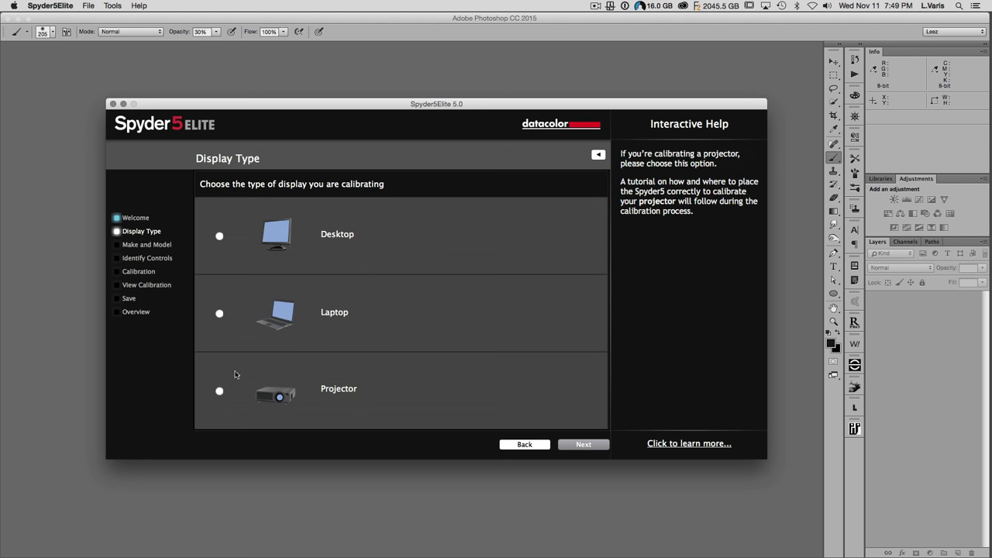
- Set the display type to Desktop, accept the Dell S2340M model, and keep only Brightness control
click(220, 238)
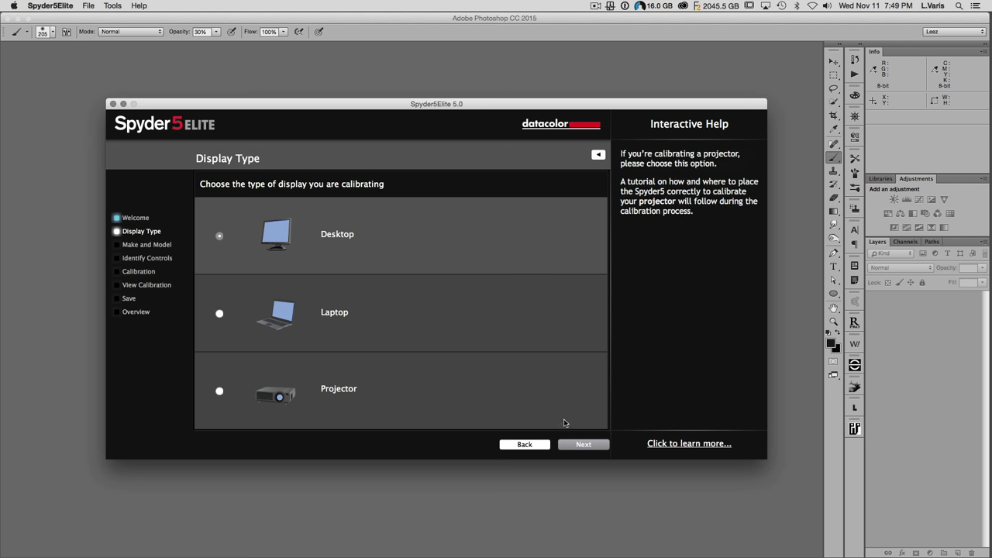
click(585, 446)
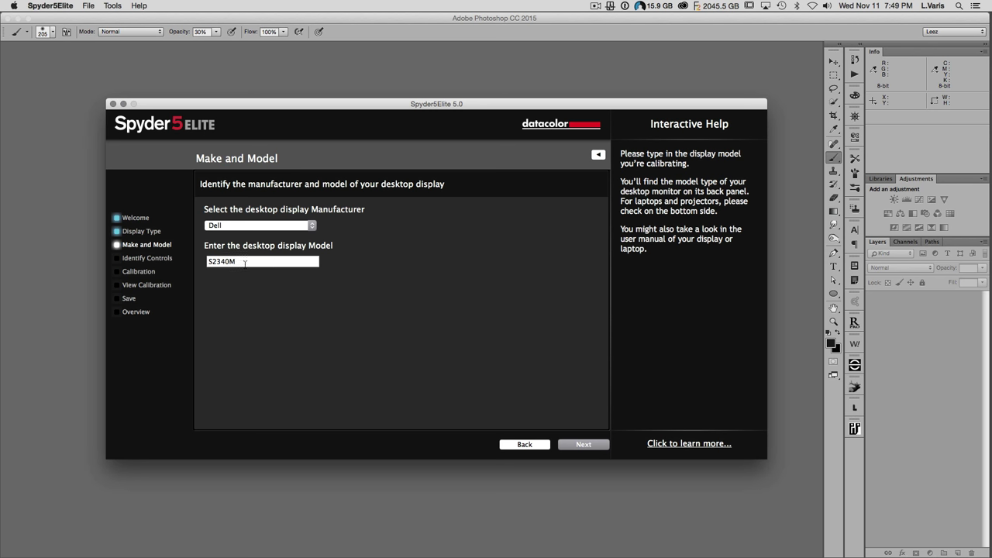
click(583, 445)
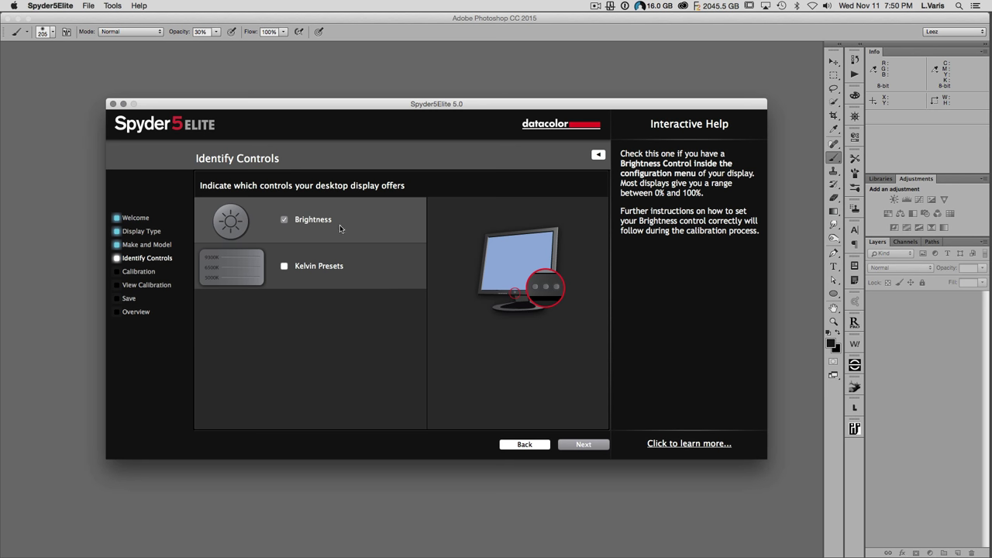
mouse_move(427, 286)
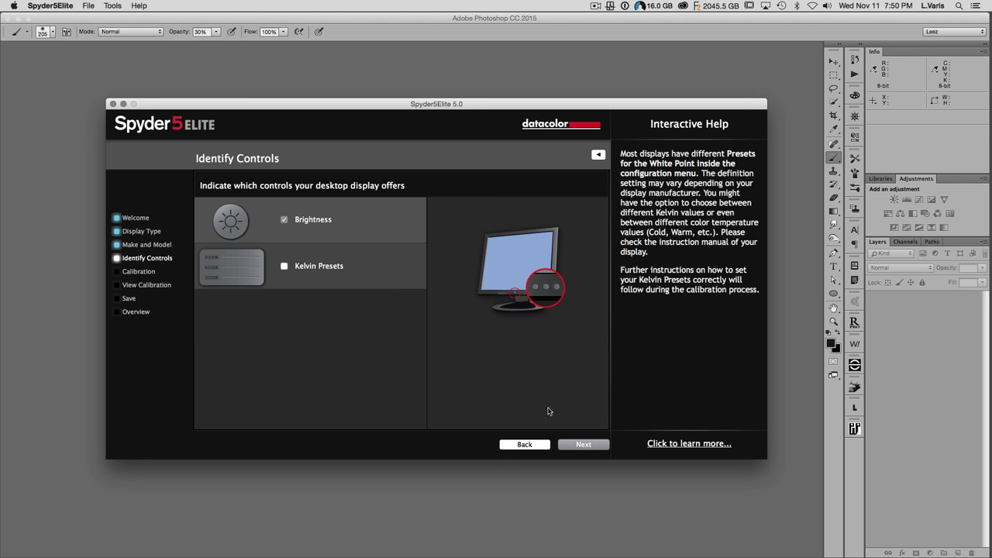
click(581, 446)
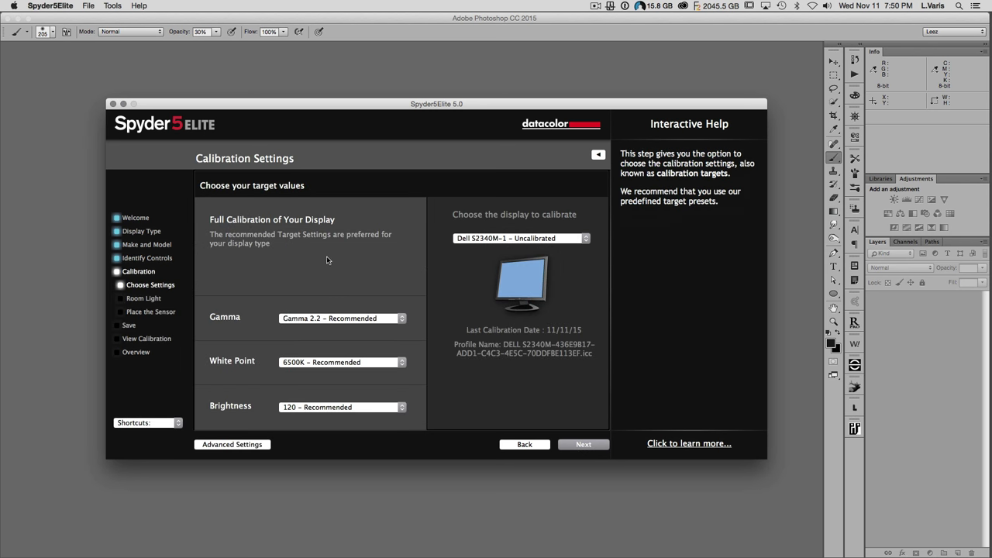
- Change the calibration brightness target from 120 Recommended to 100 and continue to room light measurement
mouse_move(431, 327)
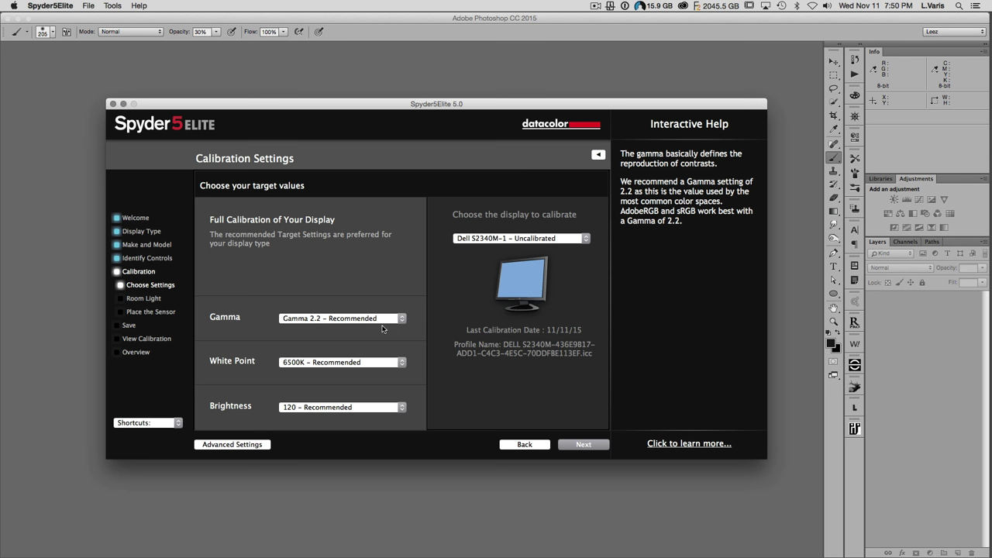
mouse_move(393, 371)
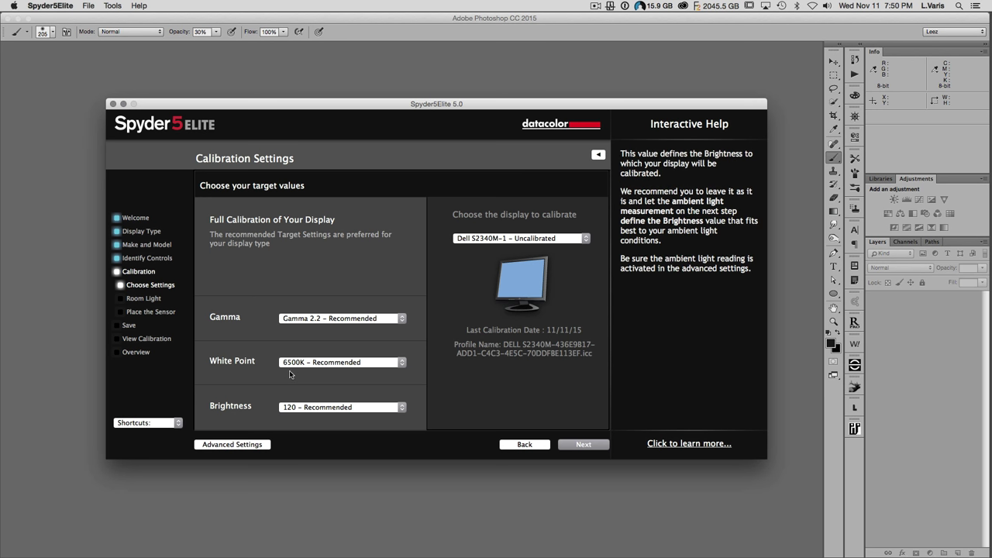
click(400, 409)
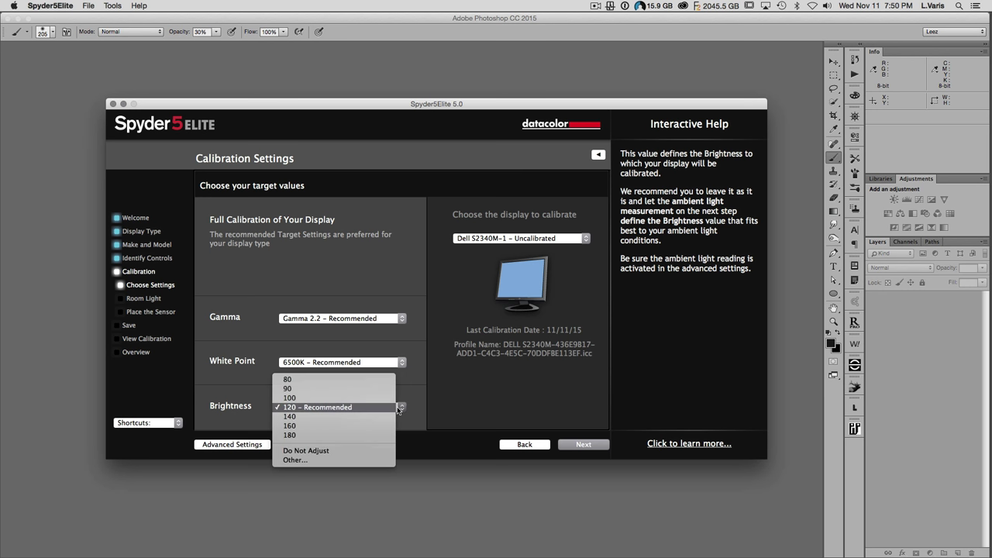
click(292, 399)
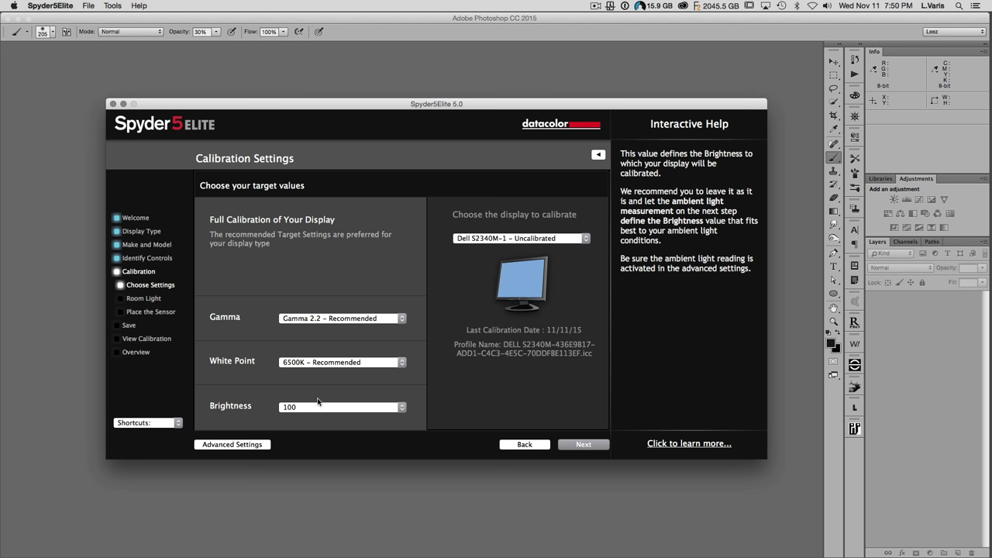
click(402, 409)
click(403, 413)
click(401, 412)
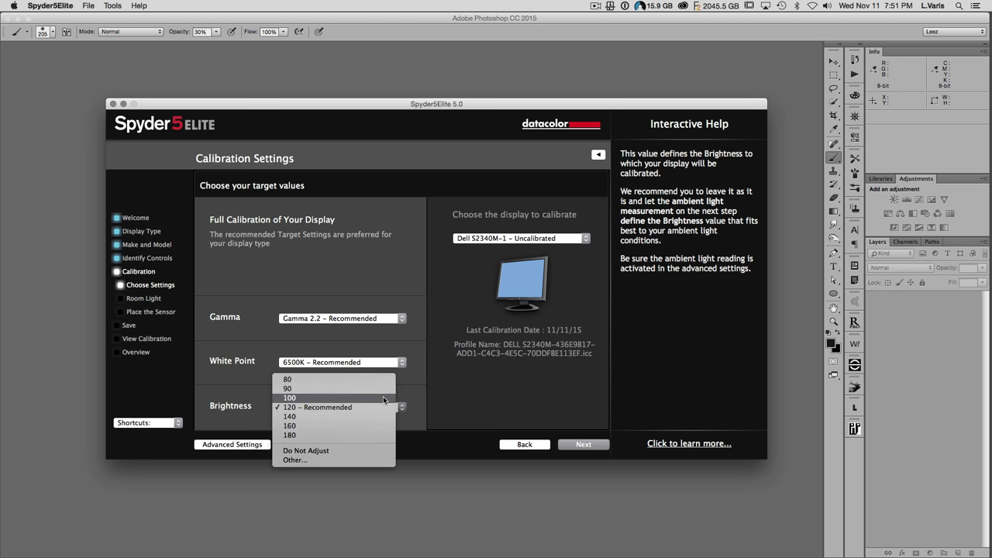
click(383, 398)
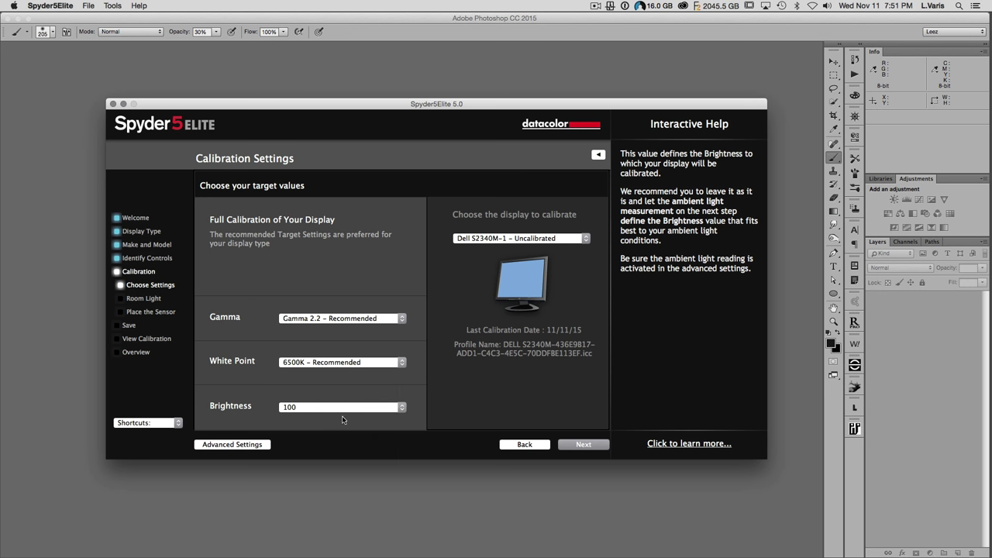
click(588, 445)
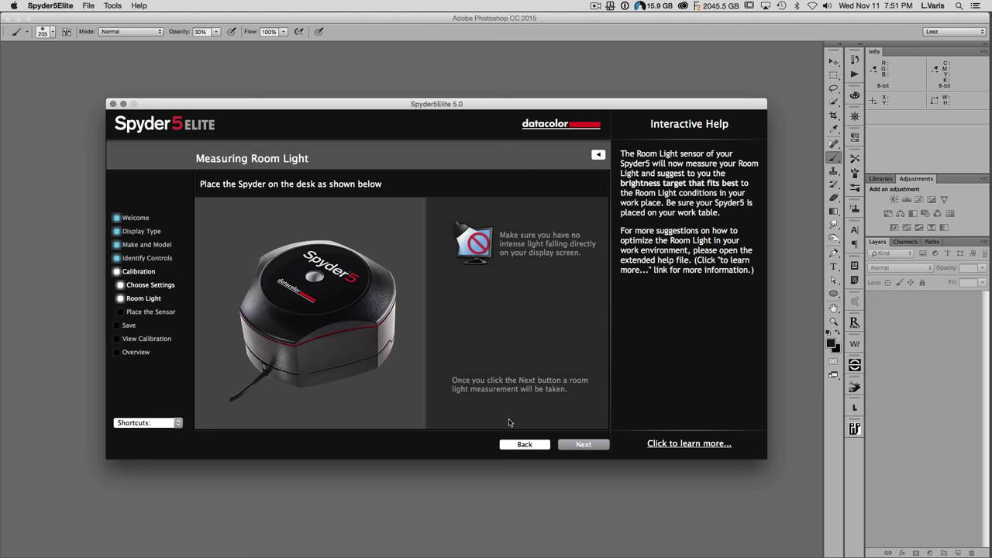
- Measure the room light as Moderately Low and accept the recommended settings
click(583, 445)
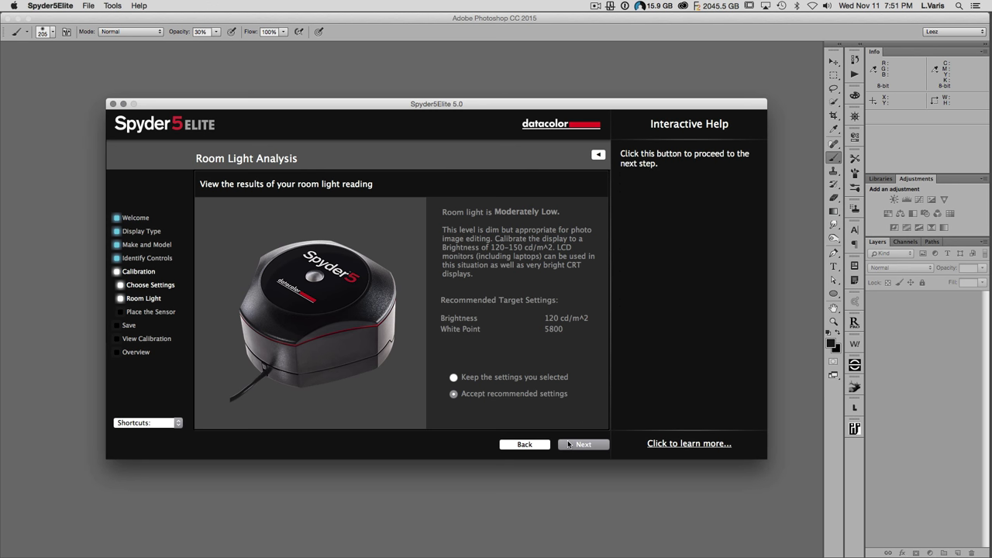
click(454, 395)
click(583, 447)
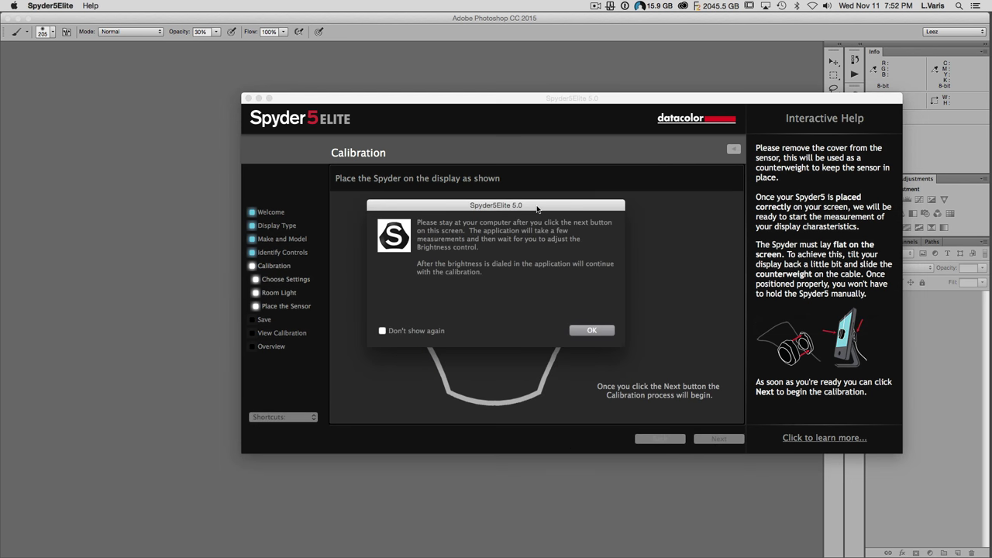
- Dismiss the stay-at-your-computer notice permanently and start measuring the display
drag(537, 209, 194, 209)
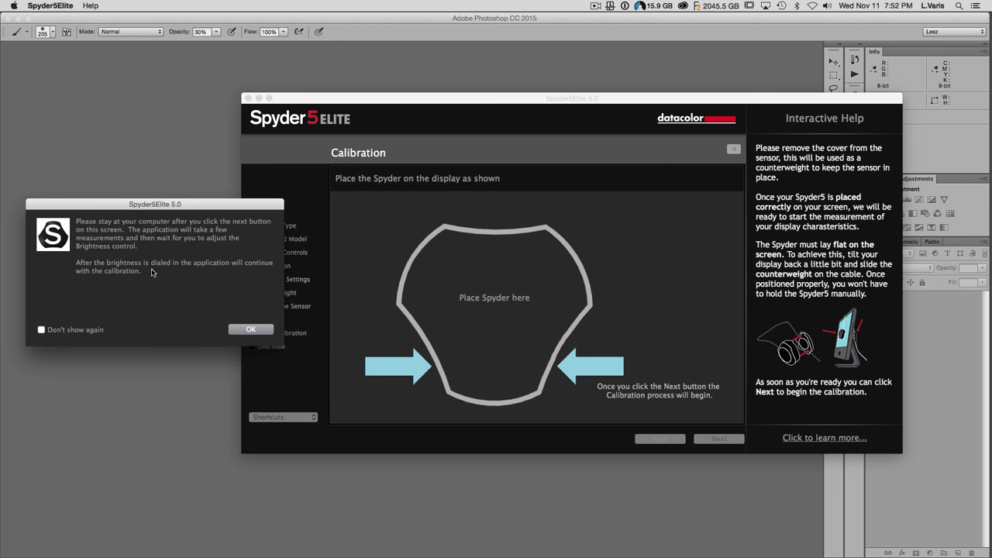
click(41, 329)
click(243, 334)
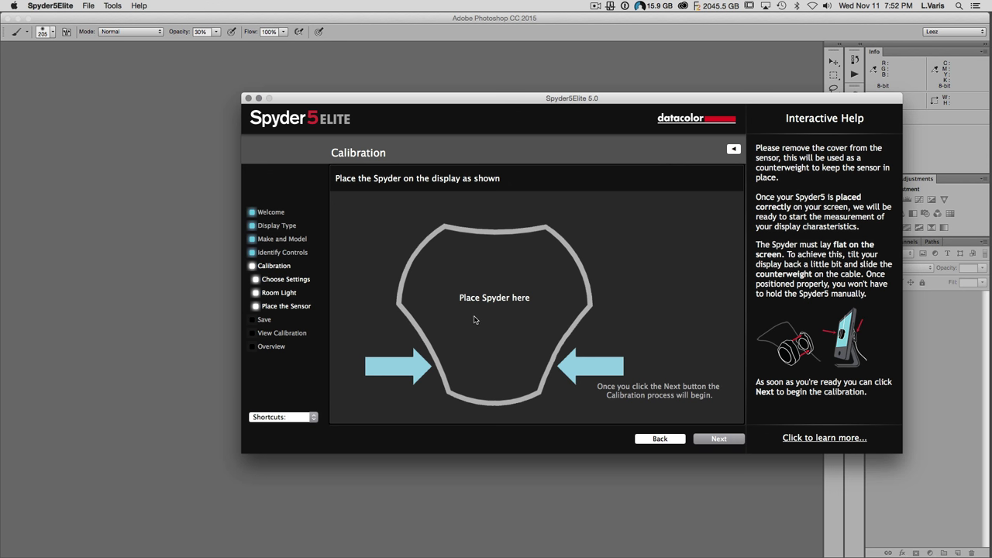
click(717, 439)
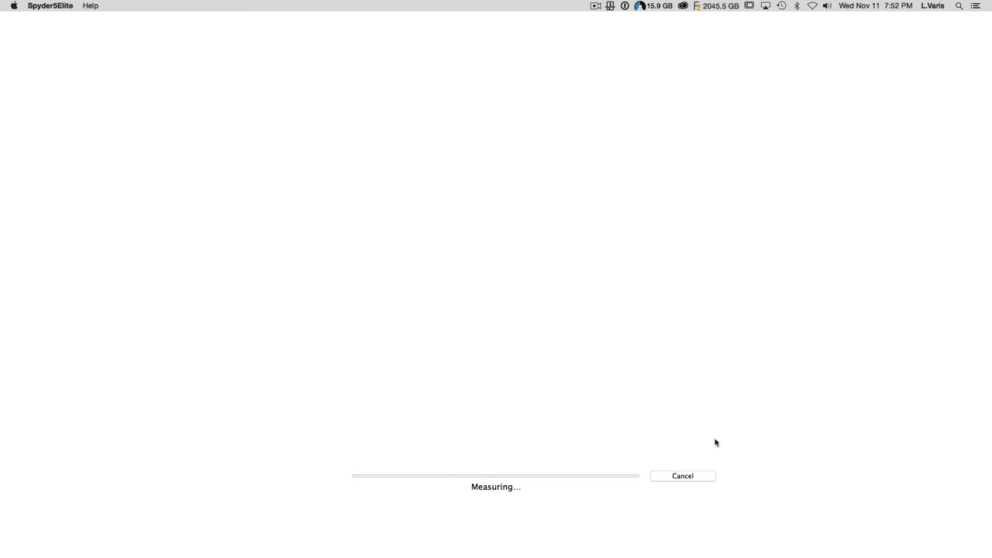
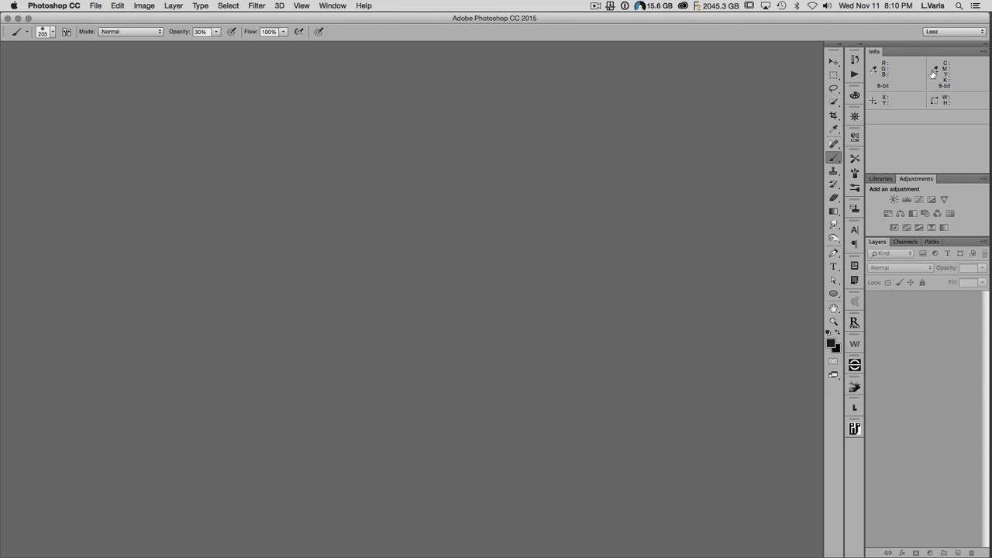
- Switch the Info panel's second colour readout from CMYK to Lab Color
click(935, 71)
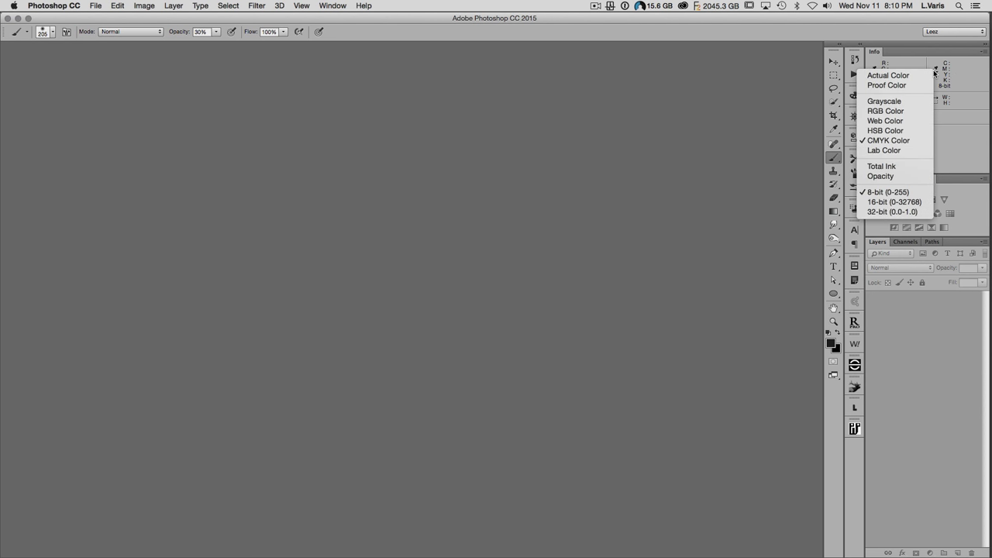
click(878, 150)
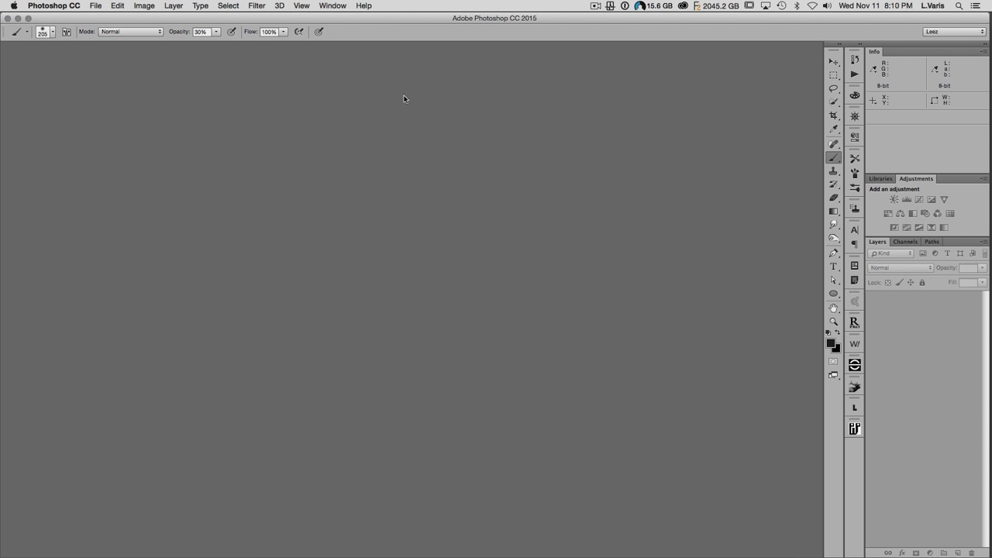
- Create a new Lab Color document named 'zone scale', 1200 × 300 pixels
click(96, 7)
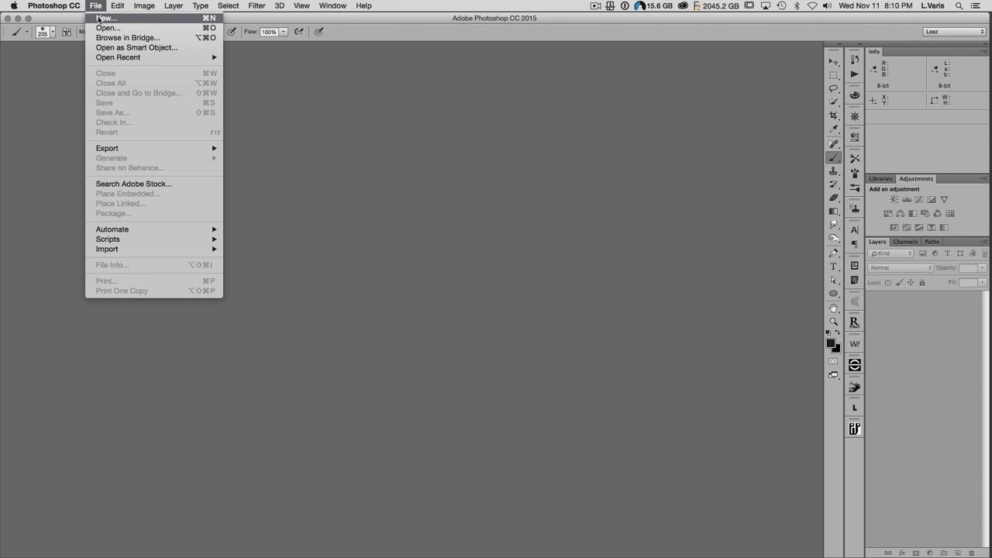
click(101, 18)
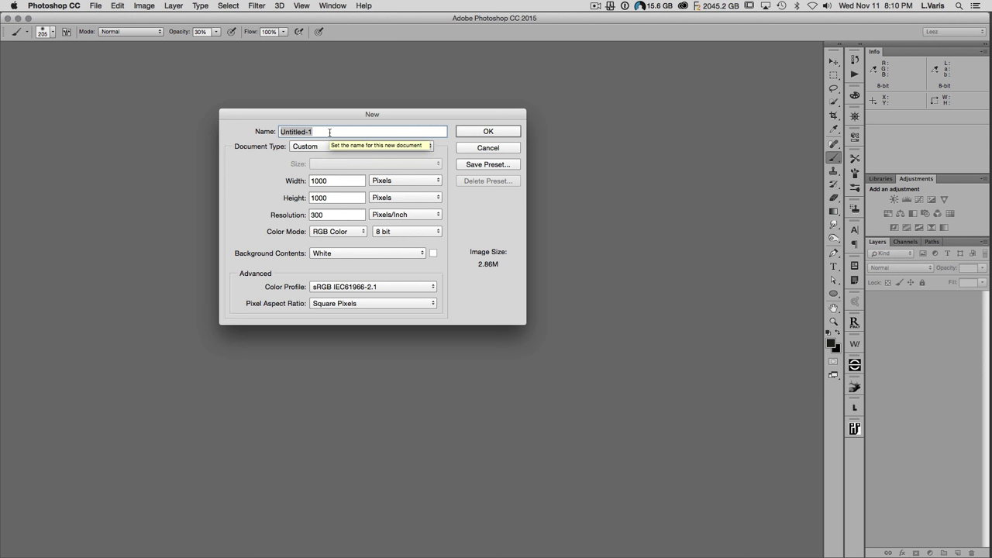
text(zone scale)
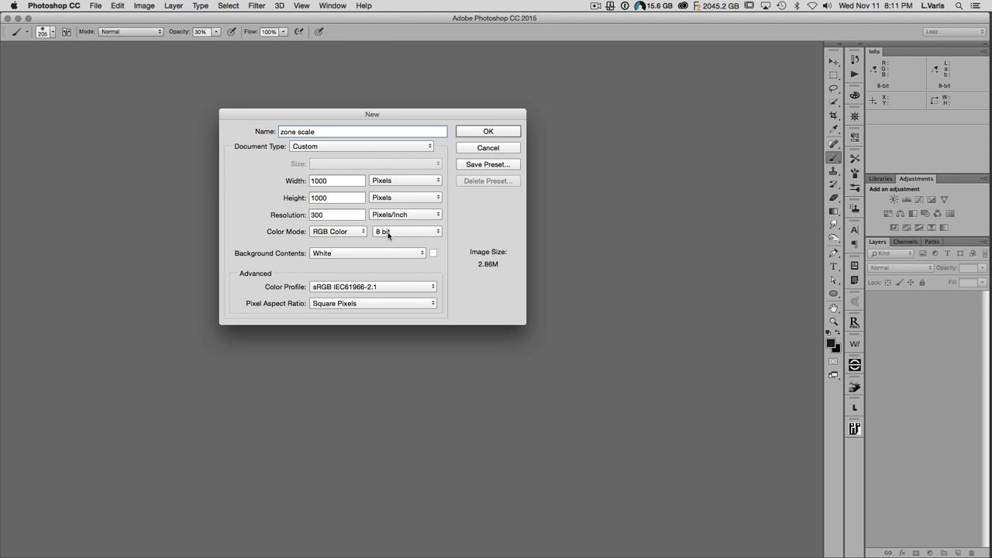
click(361, 232)
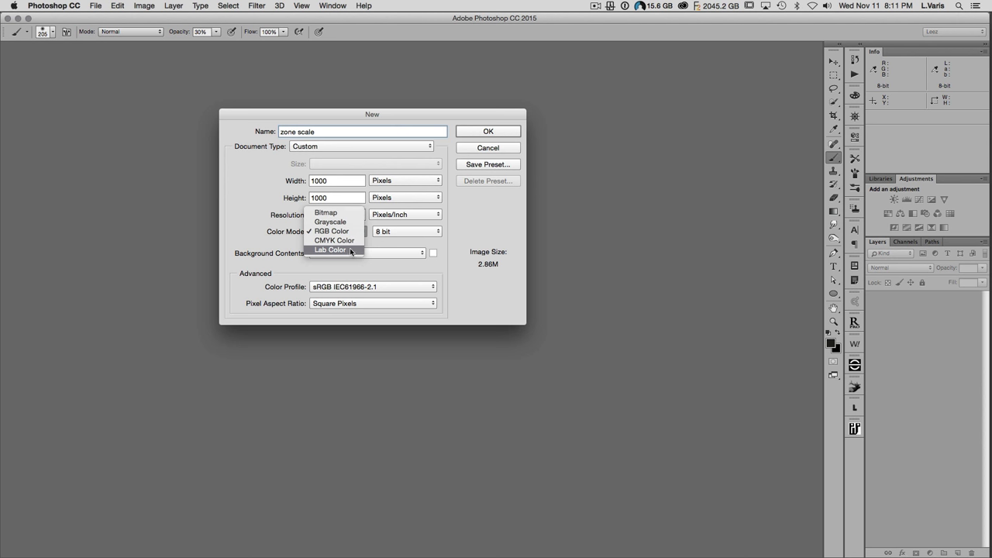
click(354, 251)
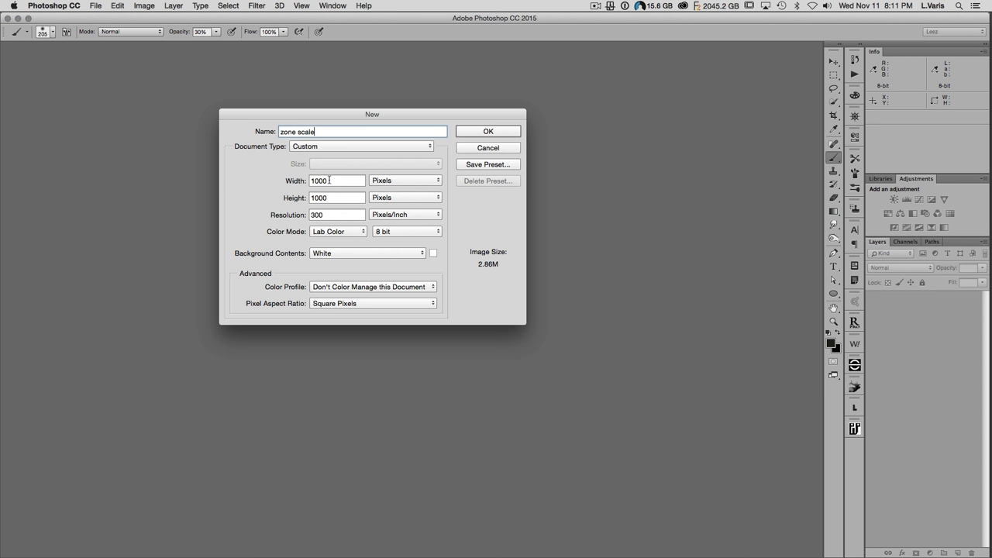
double_click(329, 180)
key(Down)
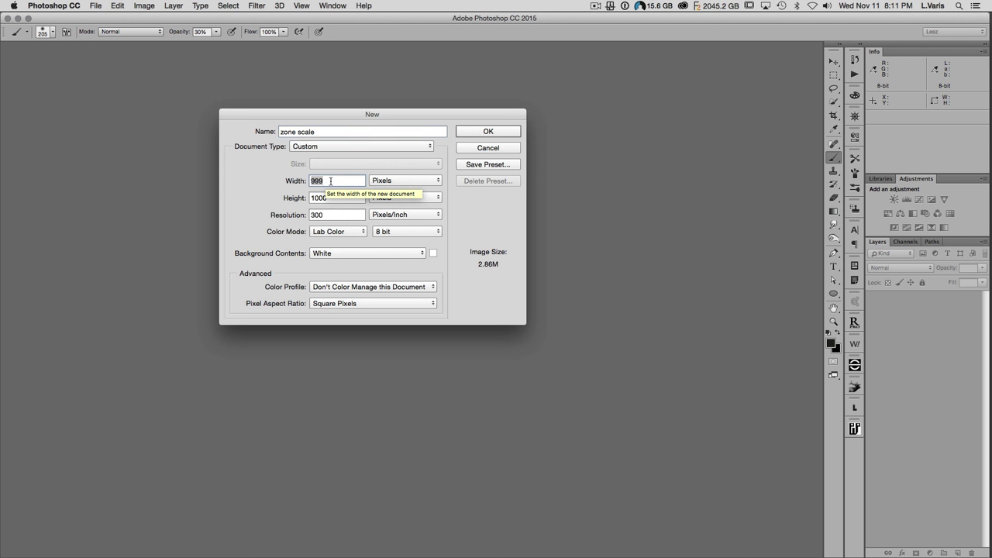
text(1200)
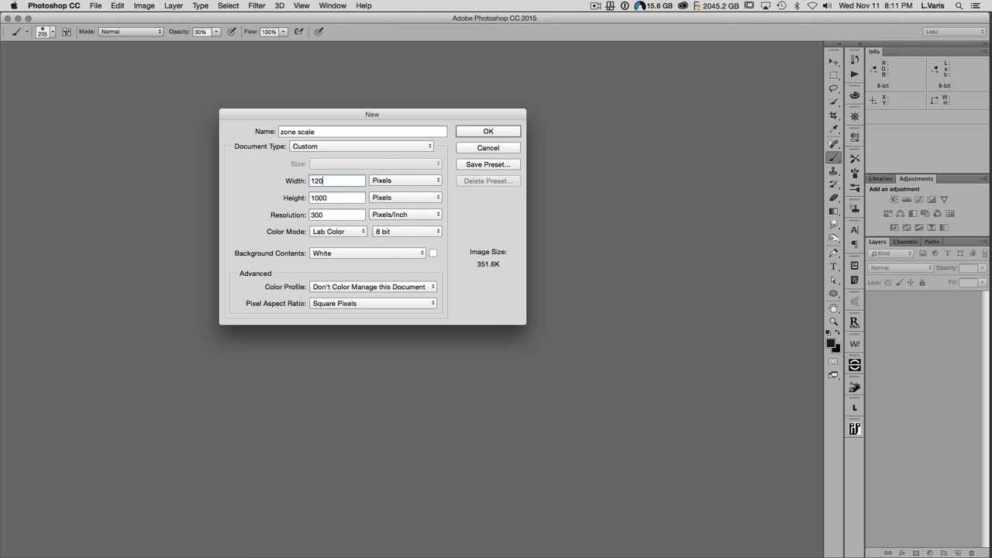
double_click(331, 197)
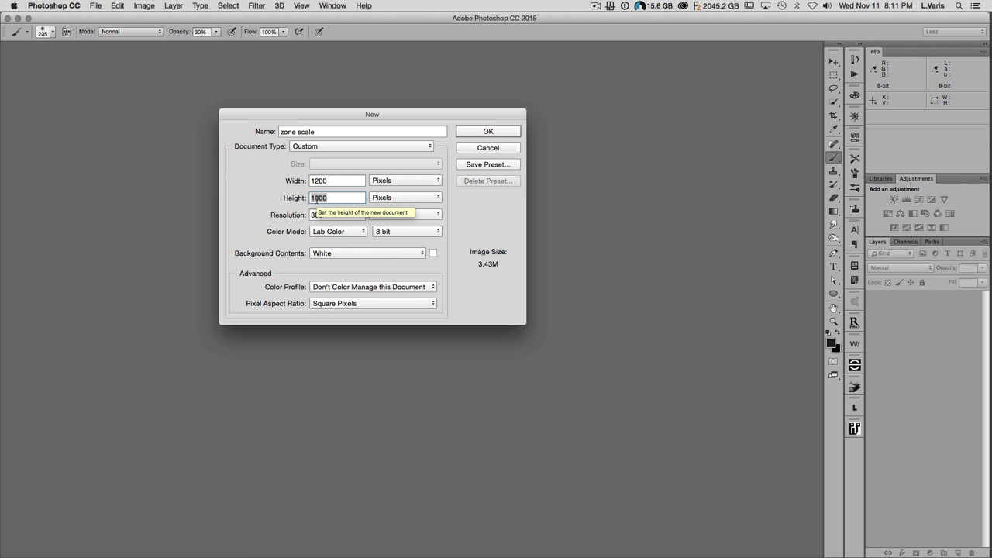
text(300)
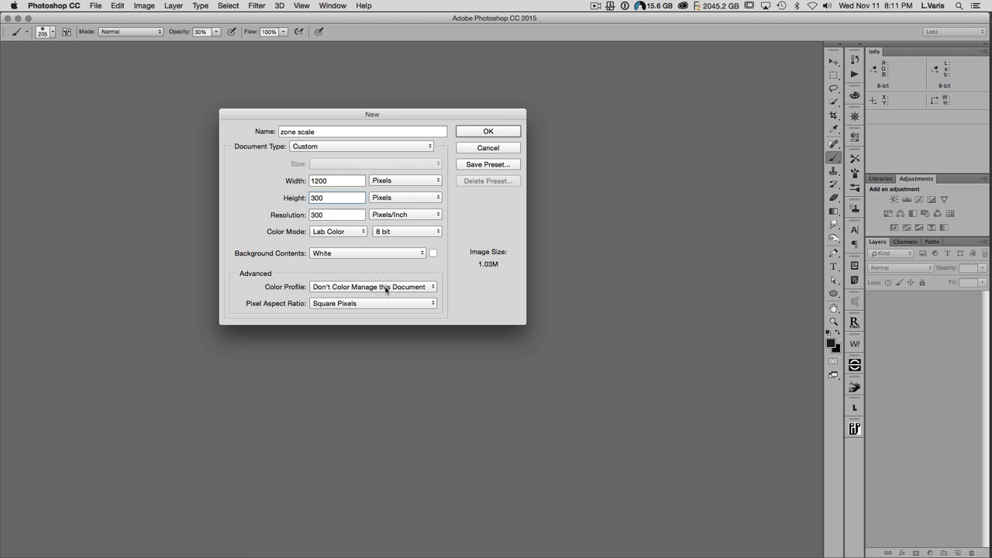
click(467, 131)
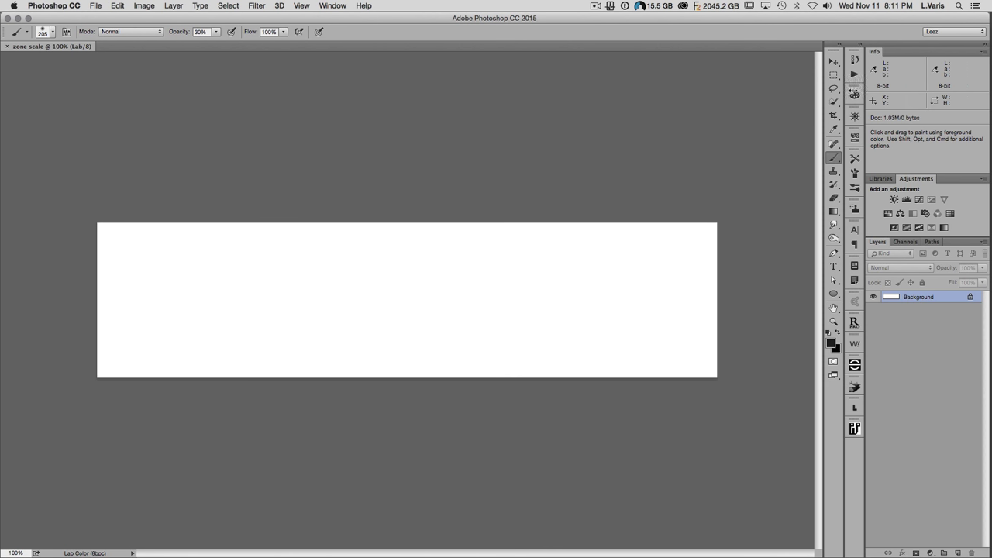
- Pick the Gradient tool and target only the Lightness channel
click(837, 213)
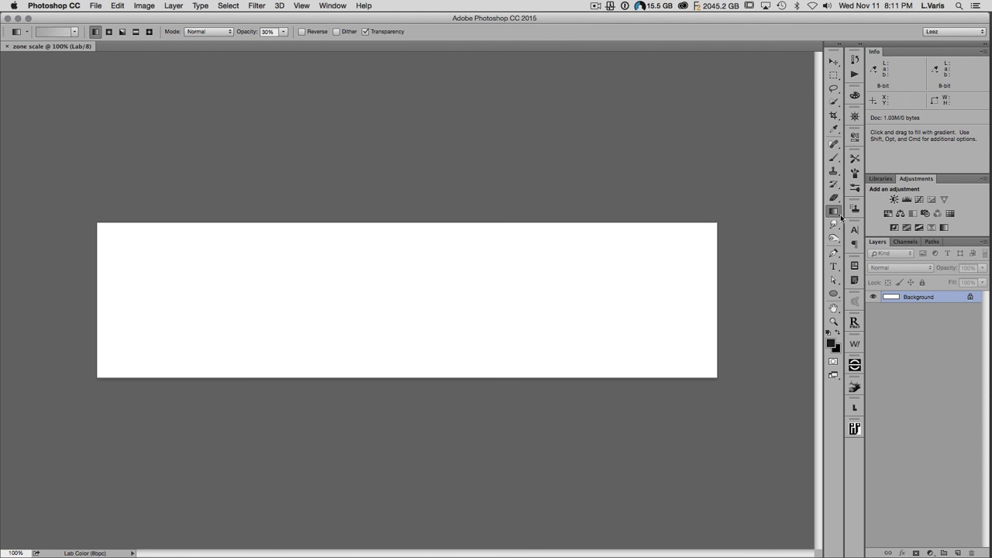
click(904, 242)
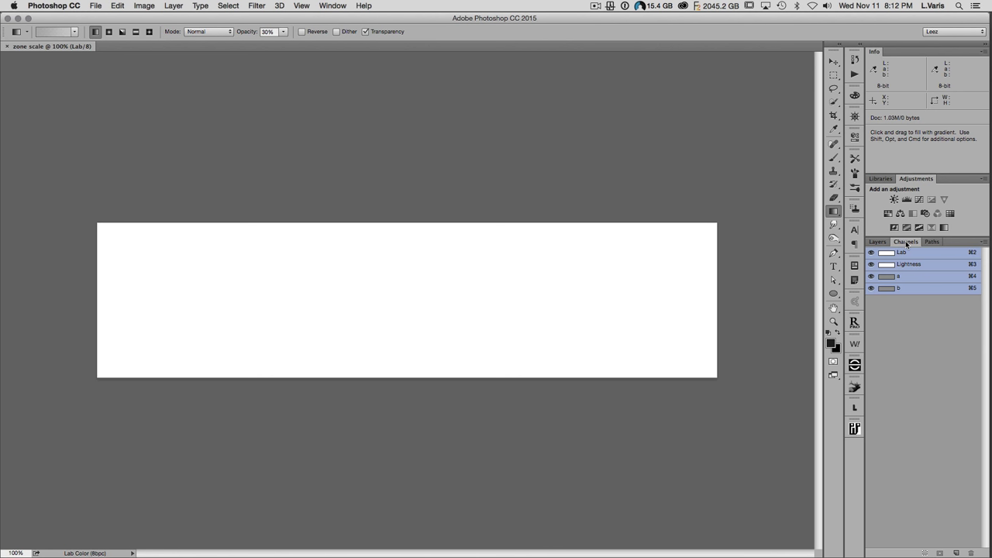
click(929, 267)
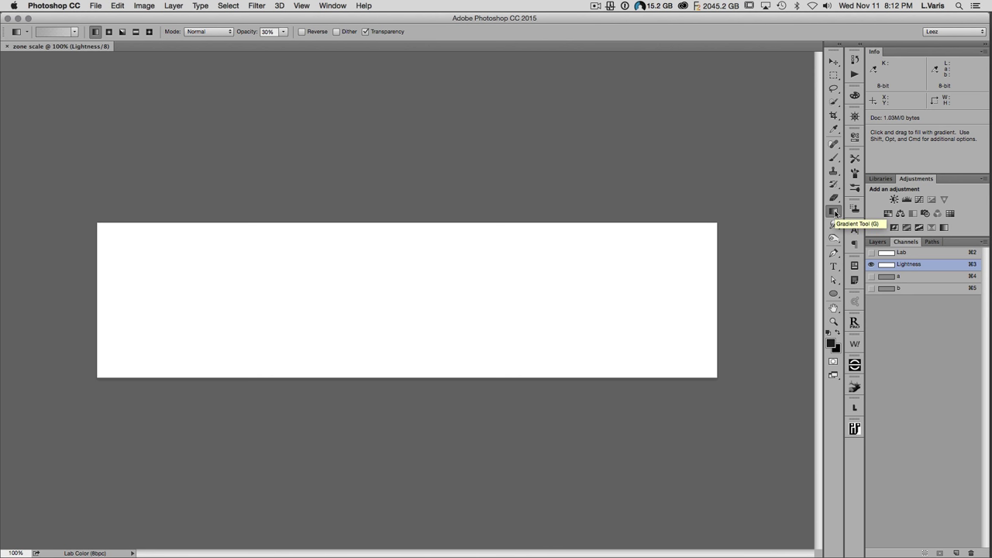
- Reset default black and white colours and choose the black-to-white gradient preset
click(75, 32)
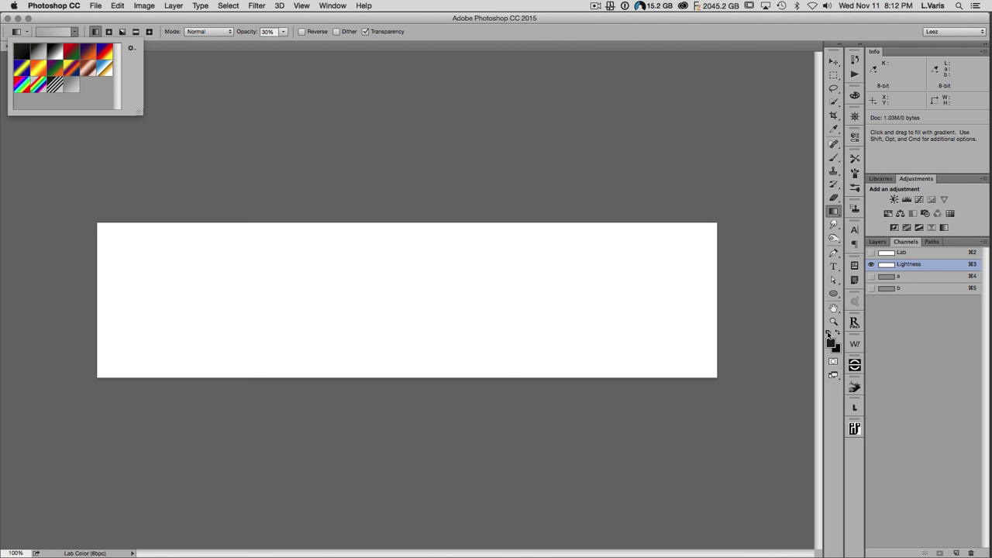
click(829, 333)
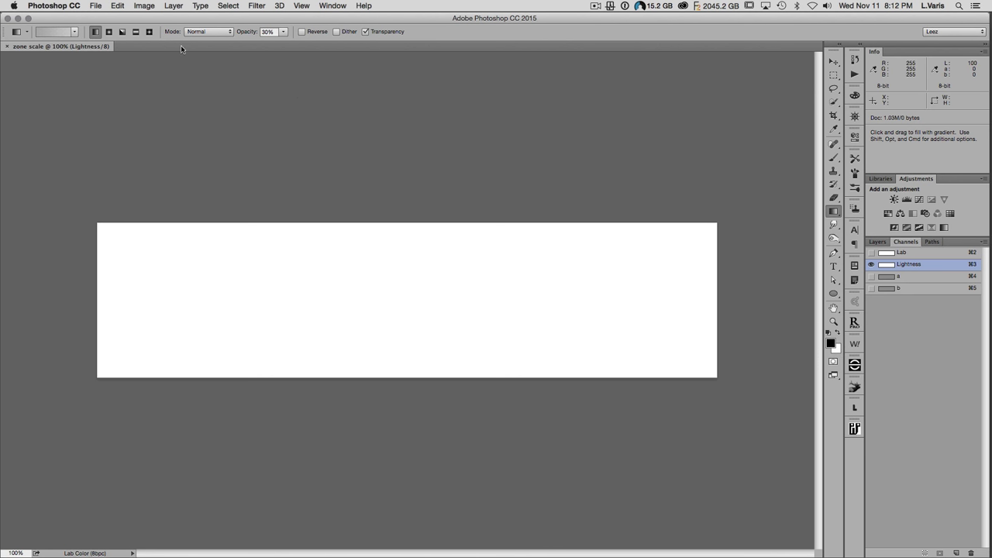
click(73, 33)
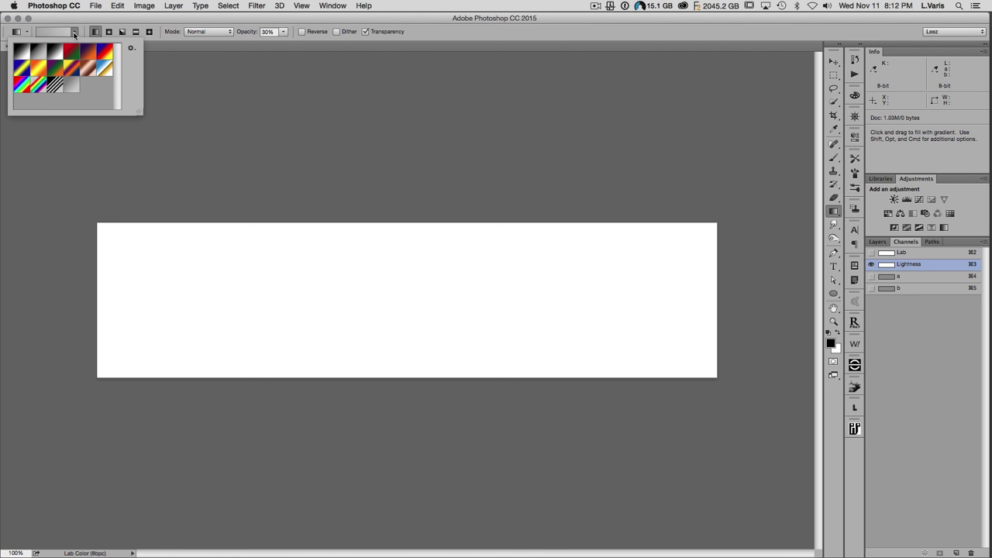
click(21, 53)
- Set the gradient to 100% opacity, no transparency, dithered, and drag it left to right across the strip
click(281, 34)
drag(286, 43, 346, 46)
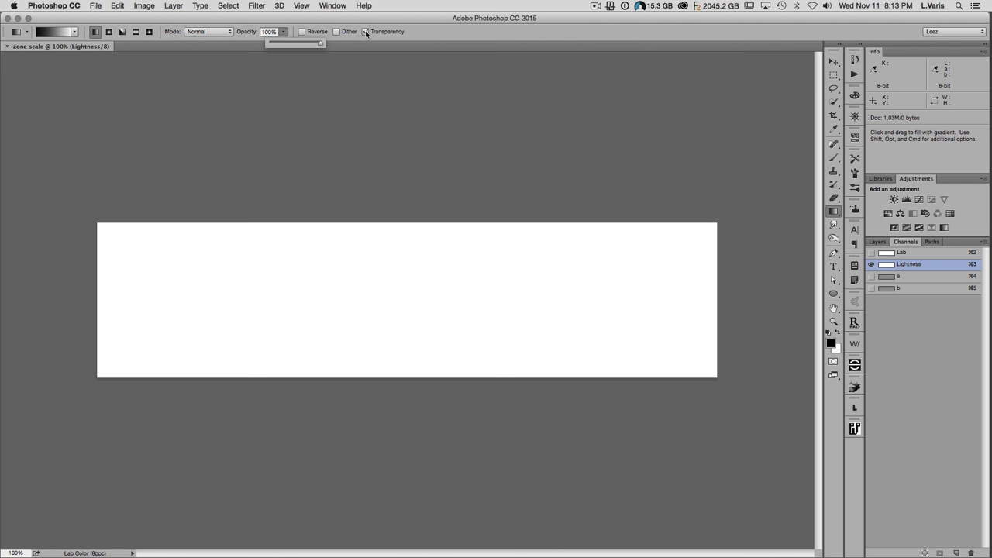
click(365, 33)
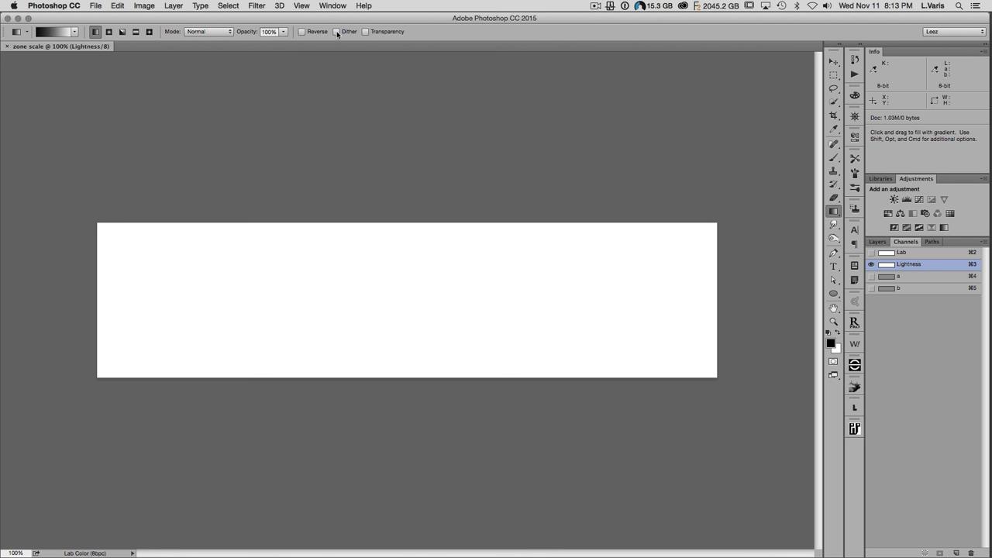
click(336, 33)
drag(101, 298, 712, 297)
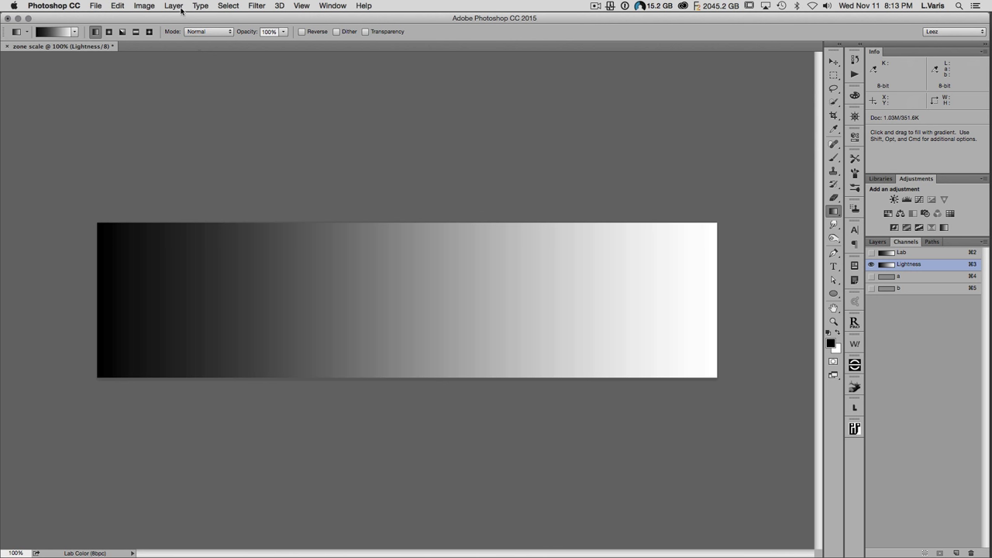
click(142, 4)
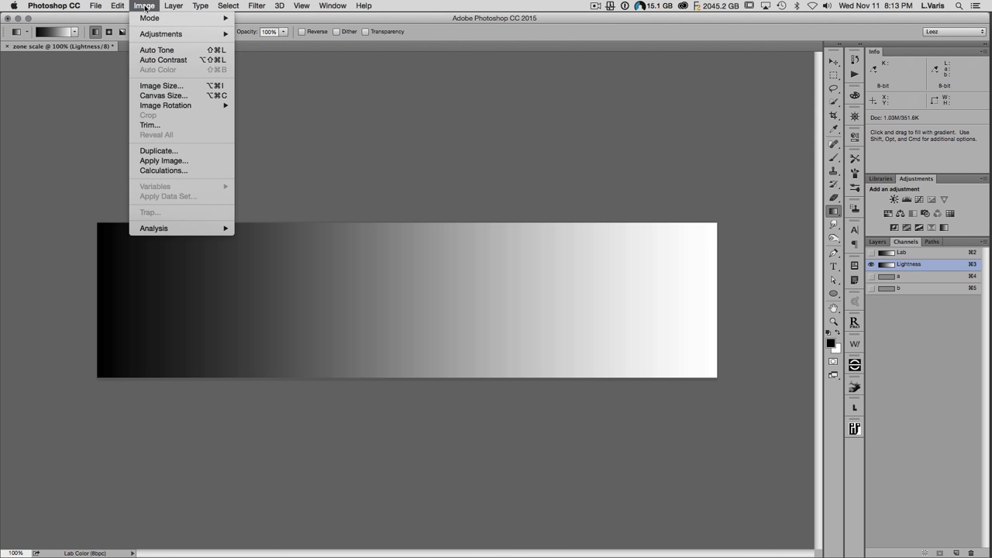
- Posterize the gradient to 11 levels
mouse_move(150, 37)
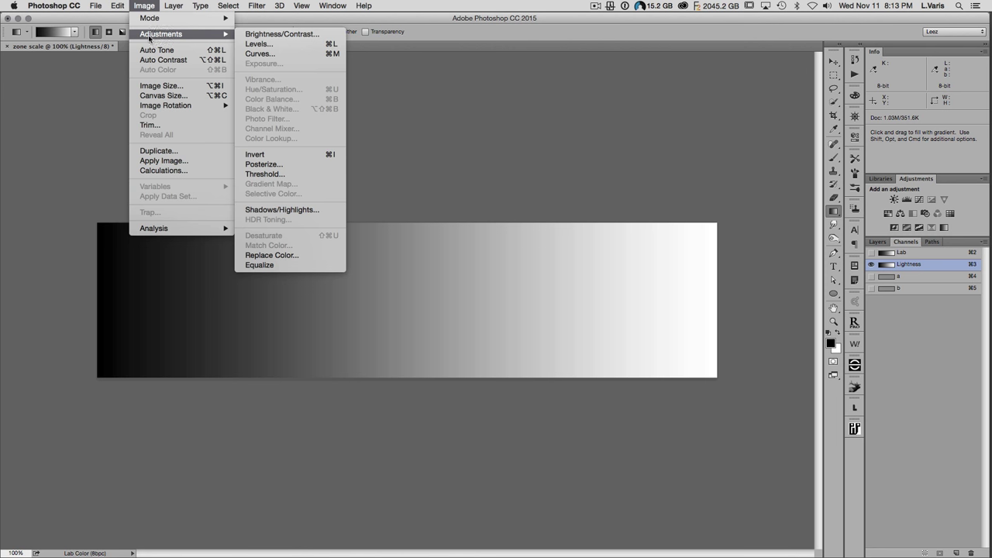
click(305, 165)
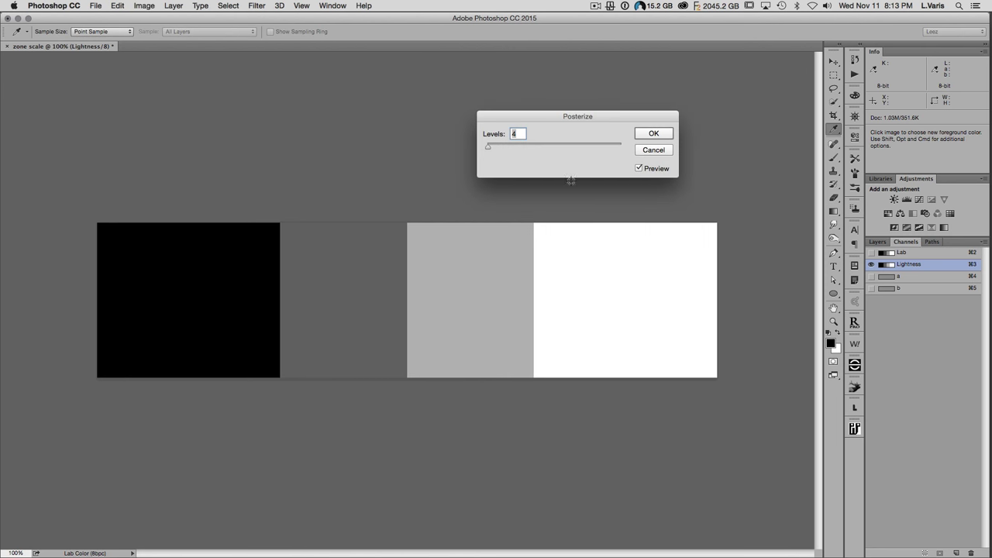
drag(488, 148, 491, 149)
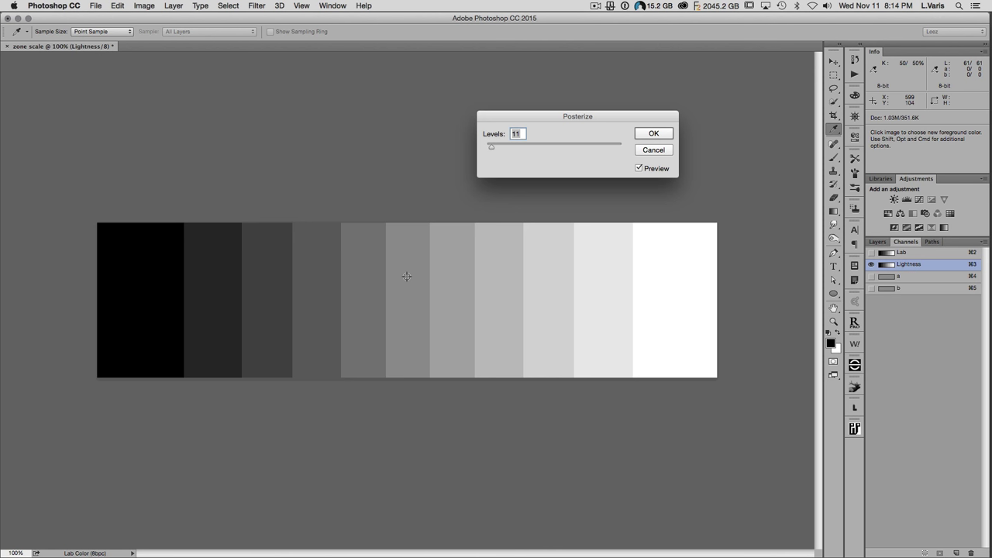
click(642, 135)
key(g)
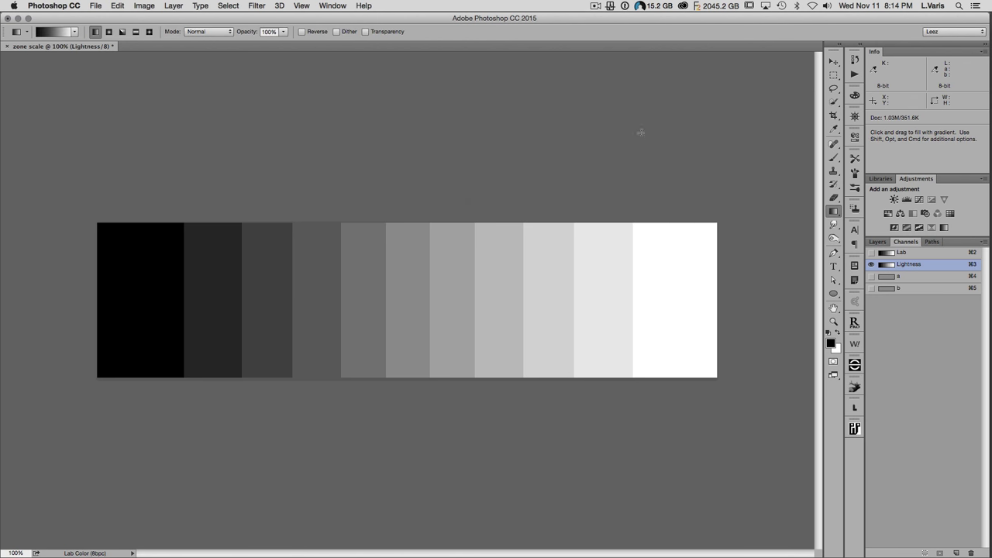
- Select the Lab composite channel so all channels show together
click(917, 253)
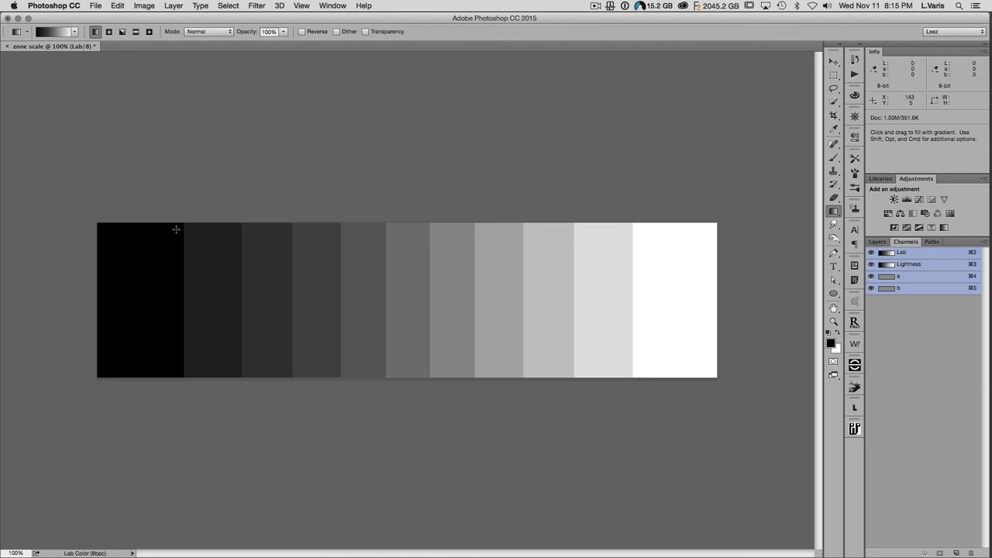
click(145, 8)
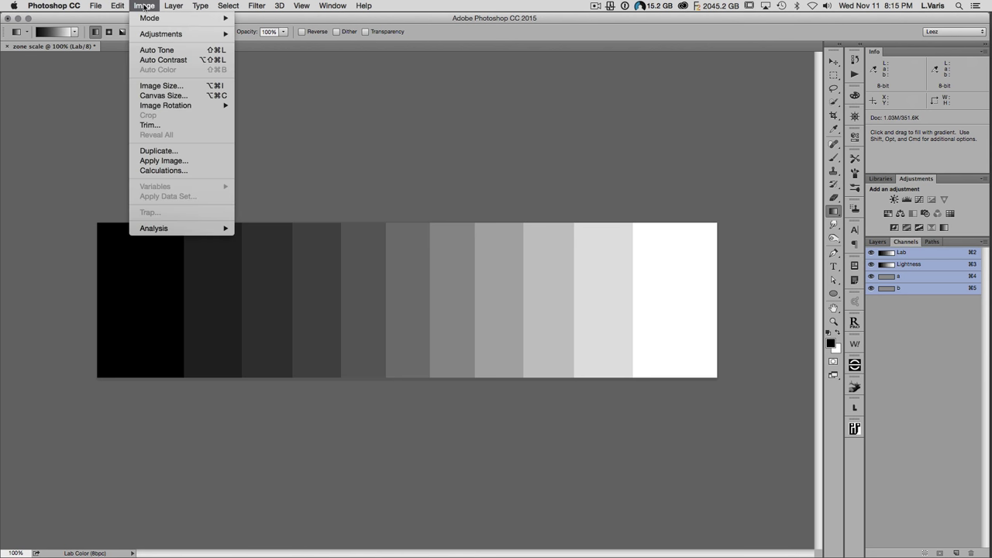
mouse_move(117, 6)
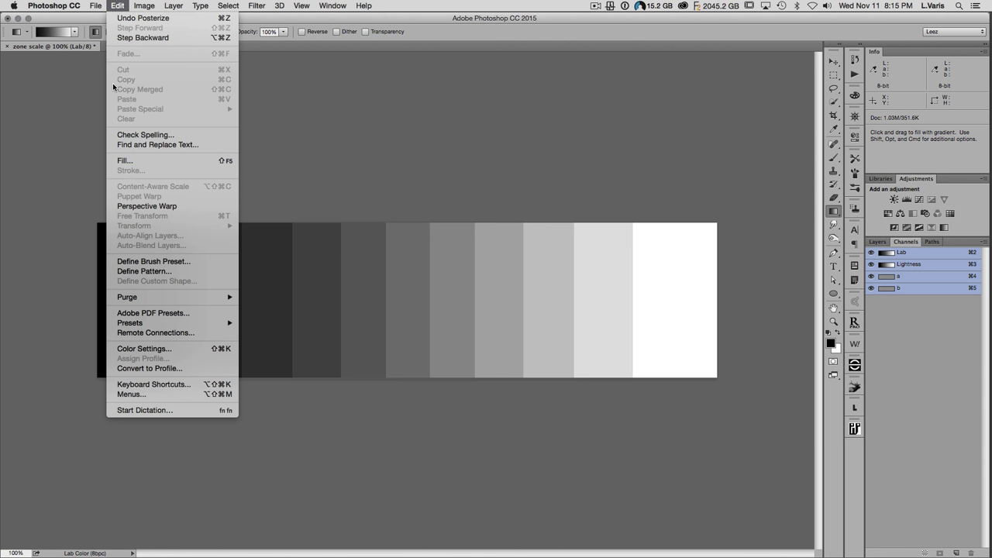
- Convert the zone scale strip from Lab Color to sRGB IEC61966-2.1
click(201, 370)
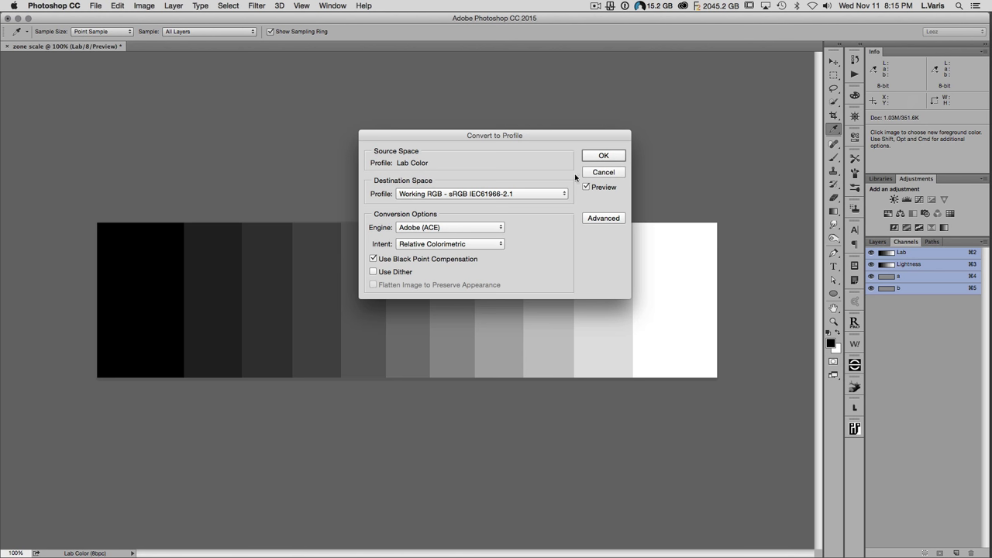
click(603, 156)
key(g)
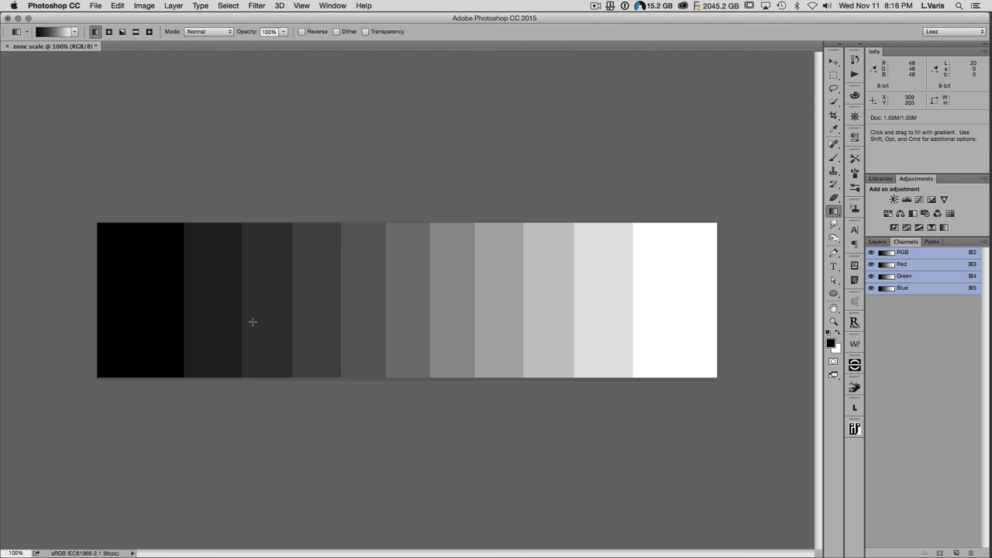
- Open the recent file LaneSumnerStudio-1479_edit.psd and zoom it to 25%
click(96, 6)
mouse_move(100, 60)
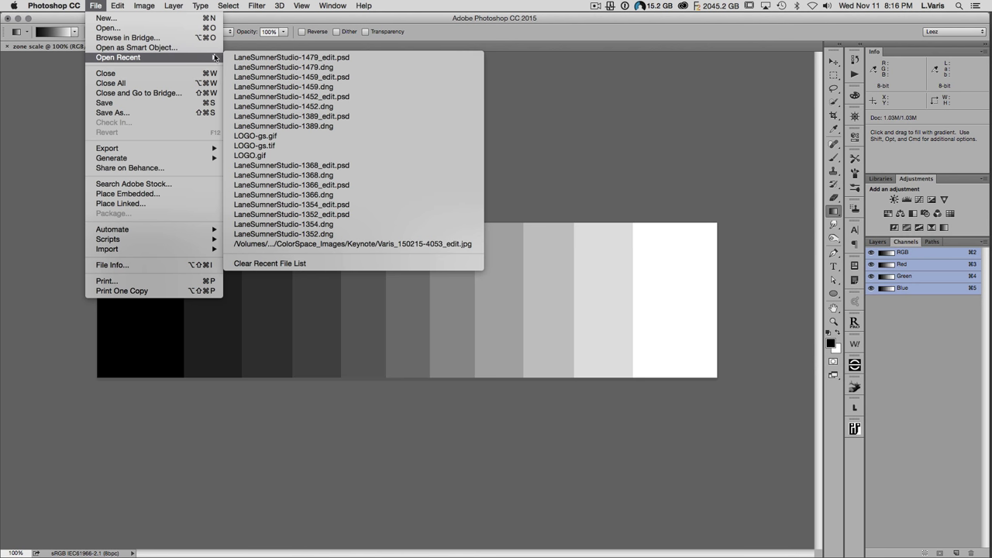
click(246, 61)
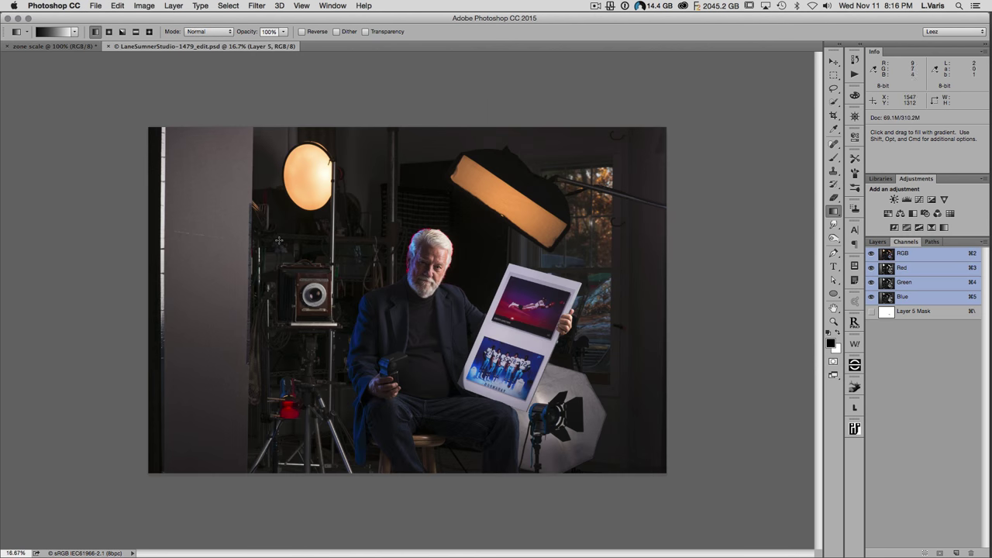
key(super)
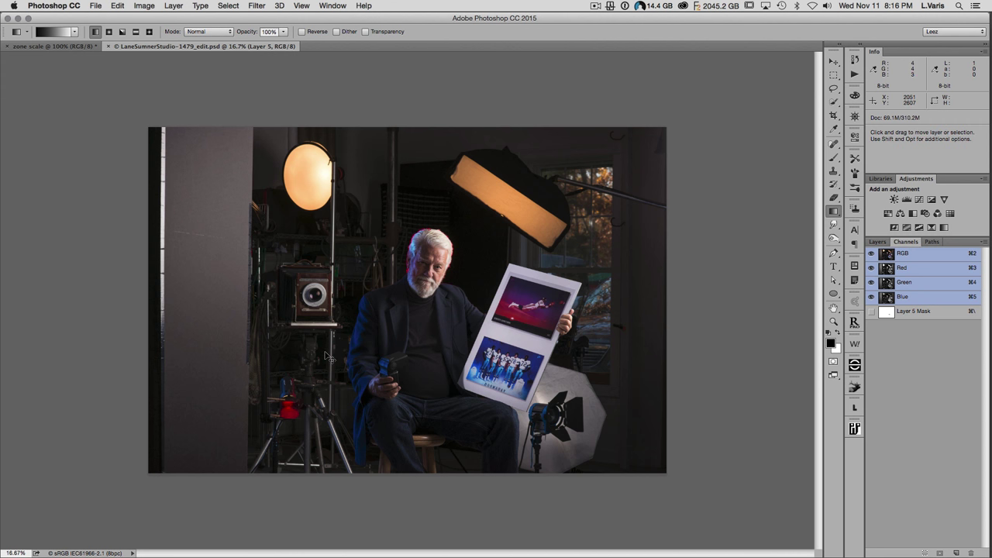
key(super+equal)
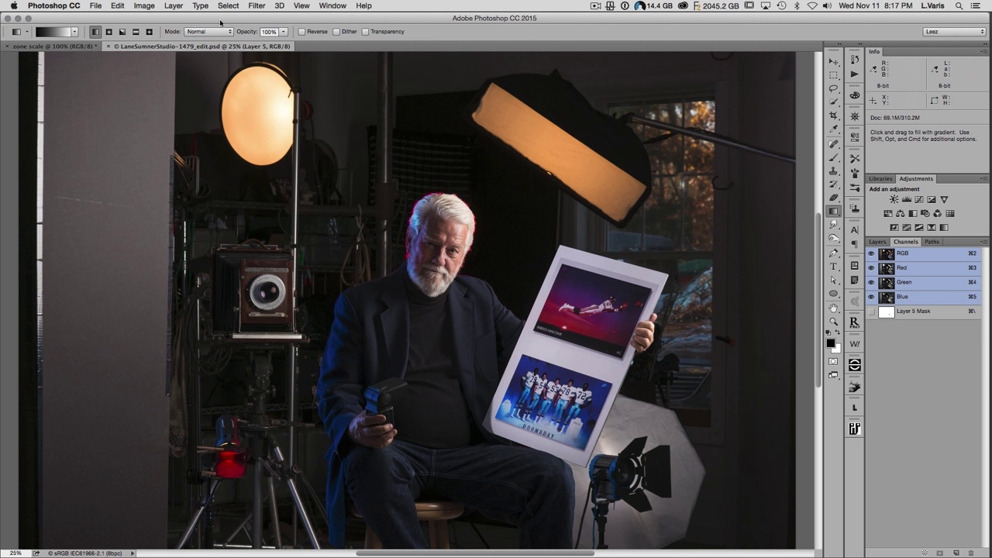
- Soft-proof the portrait against Working CMYK
click(301, 7)
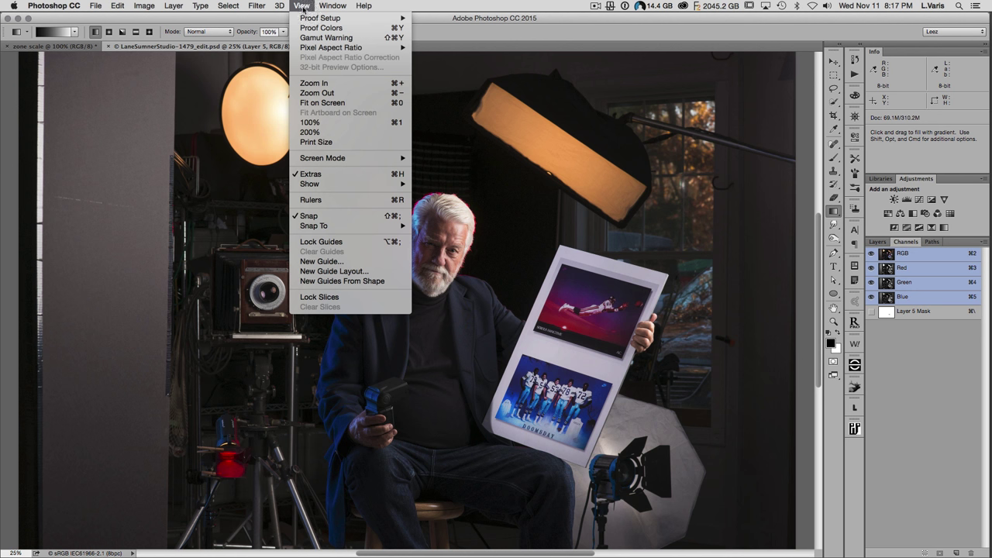
mouse_move(307, 20)
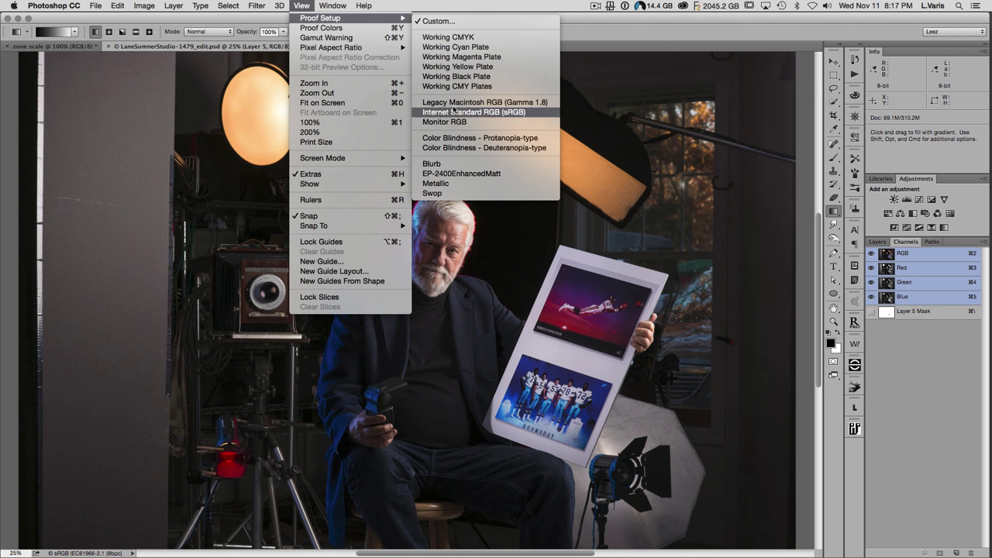
click(444, 37)
- Toggle Proof Colors off and back on to compare the CMYK proof
click(302, 6)
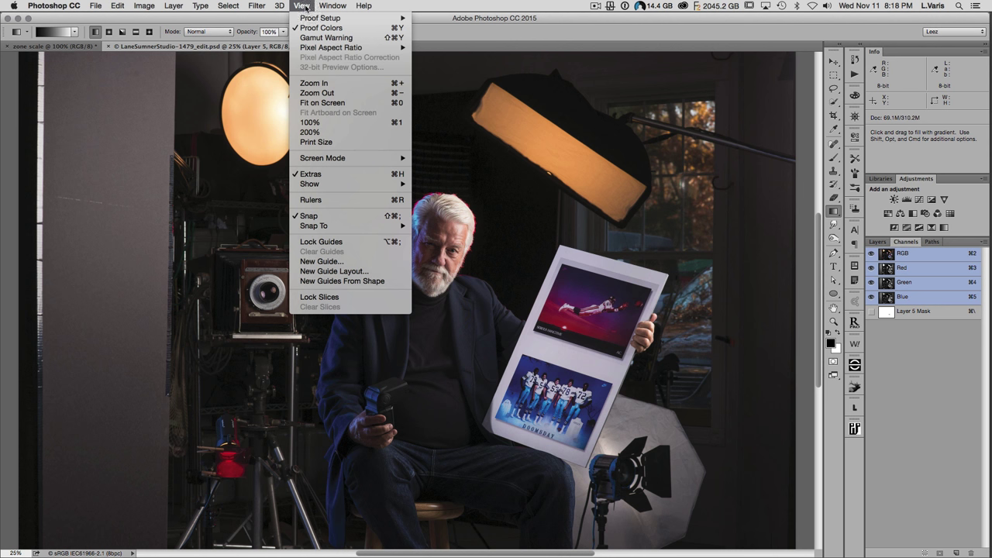
click(304, 6)
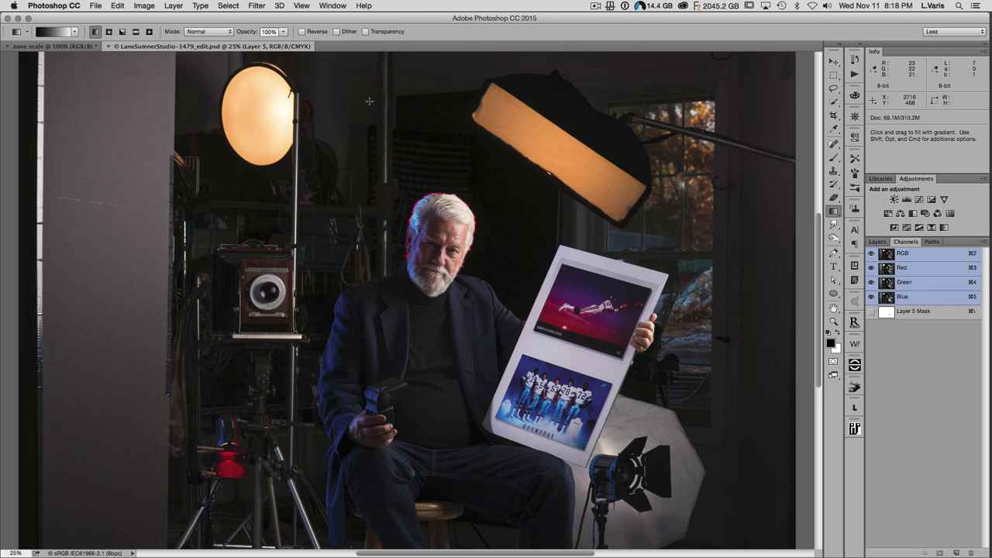
click(304, 7)
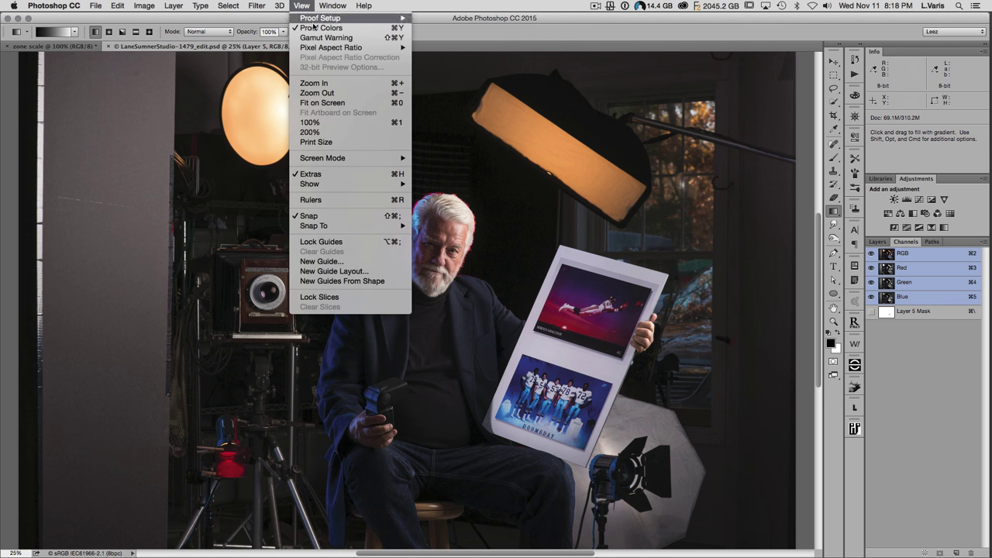
click(314, 28)
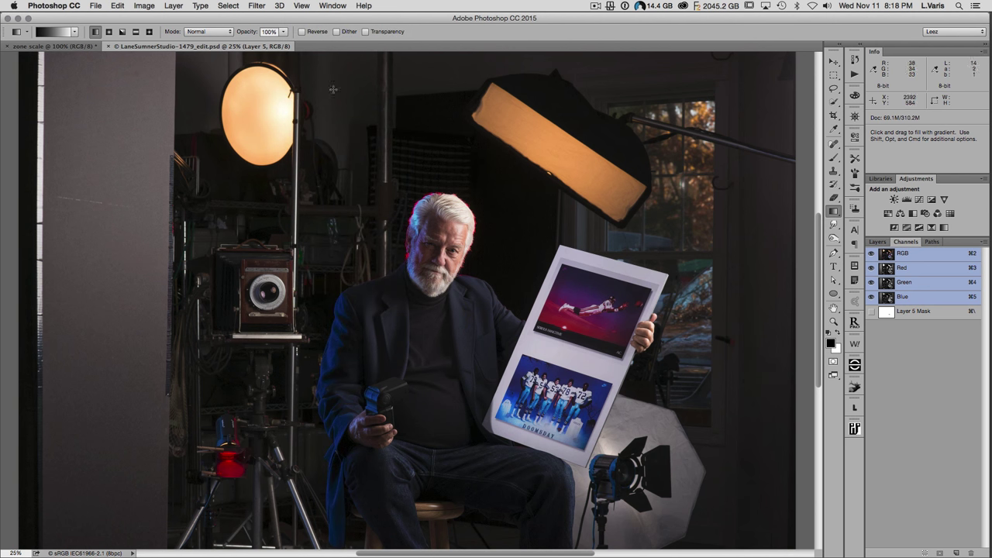
click(301, 6)
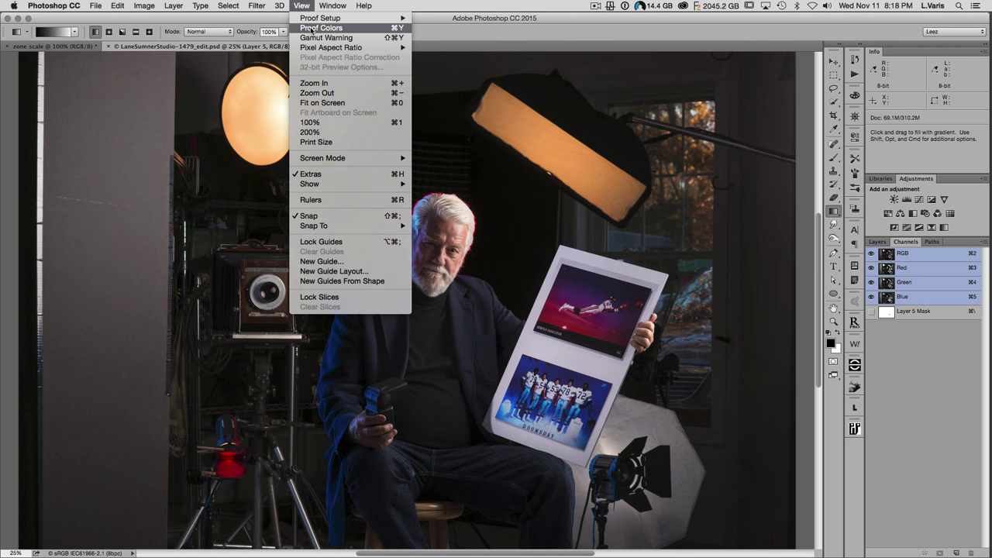
click(312, 28)
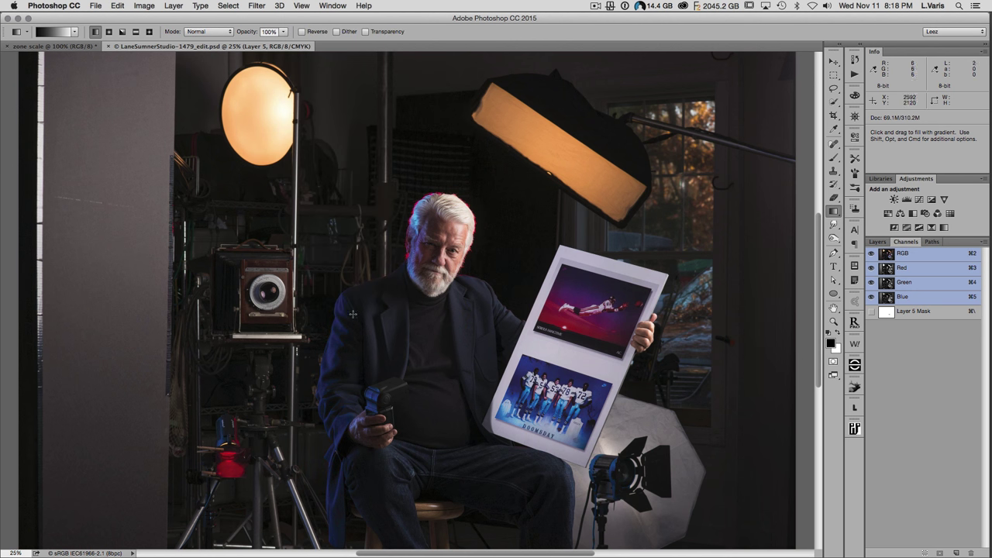
click(305, 7)
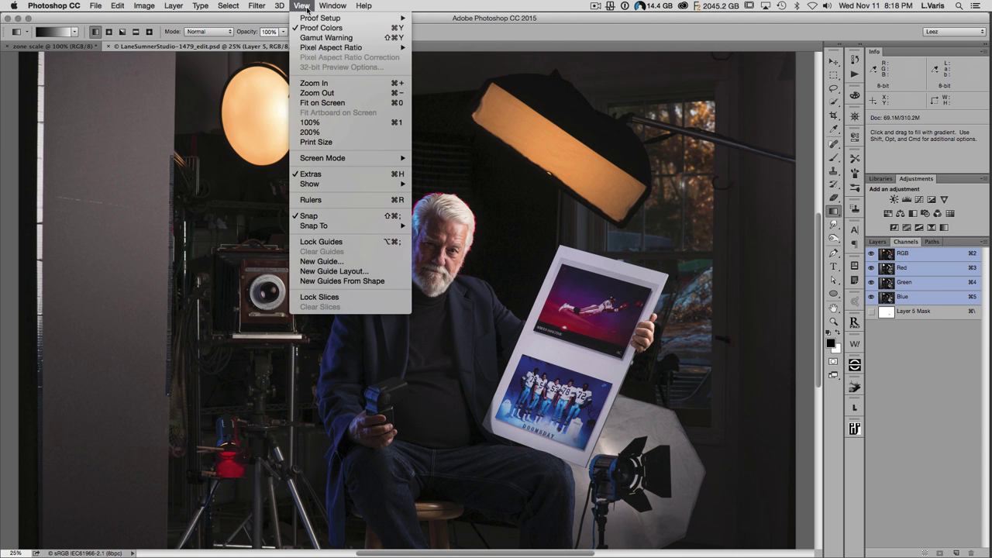
mouse_move(310, 19)
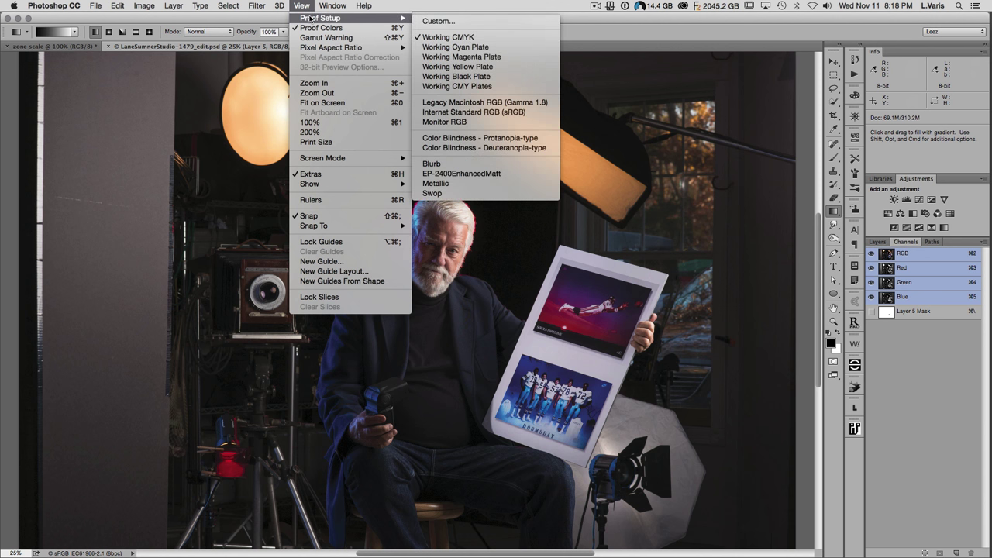
- Set a custom U.S. Web Coated (SWOP) v2 proof with Simulate Paper Color, then toggle proofing off
click(442, 23)
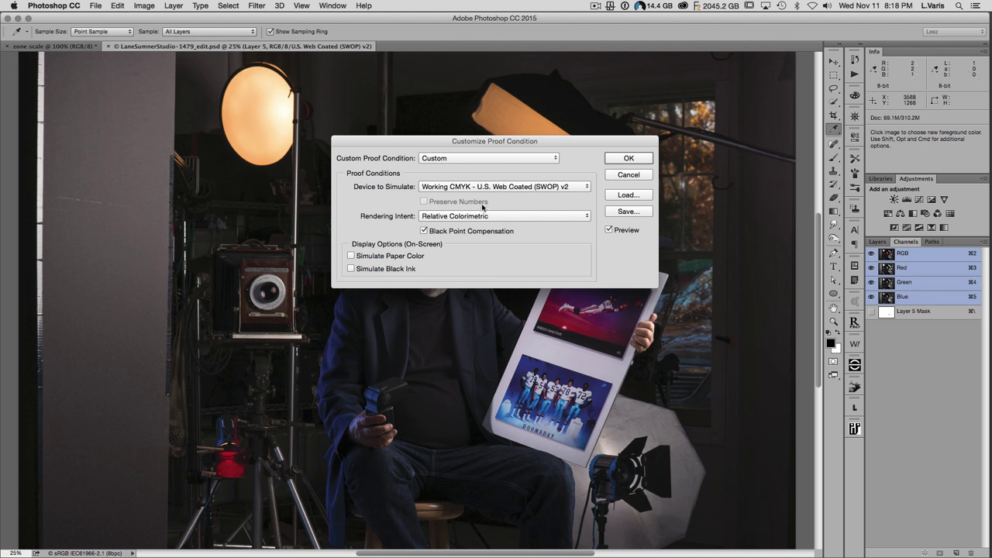
click(351, 256)
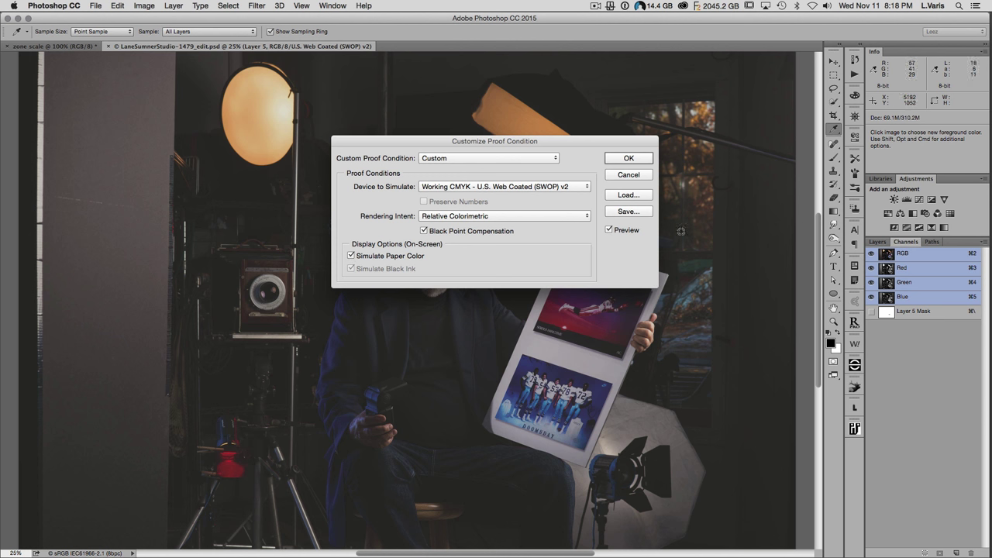
click(628, 158)
key(g)
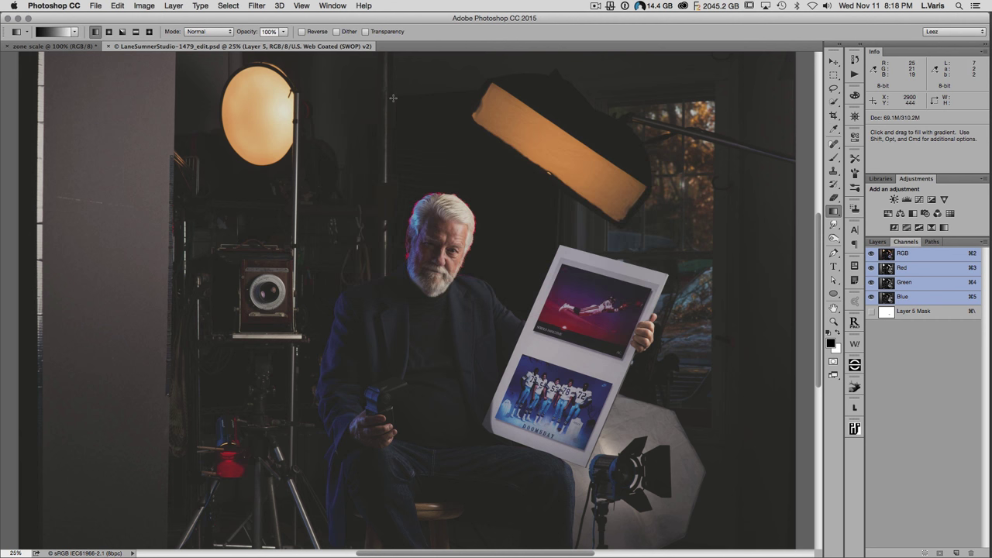
key(super+y)
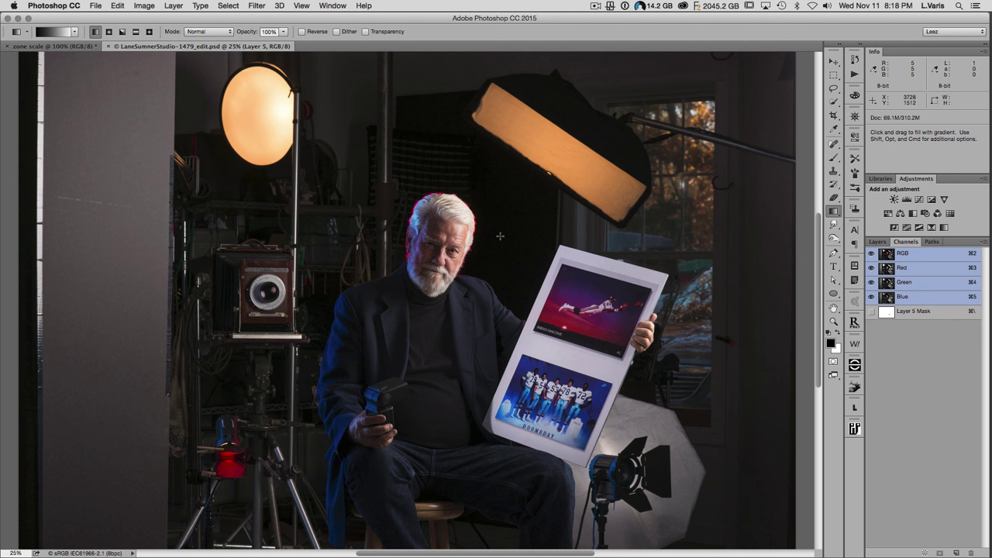
- Toggle the portrait's SWOP soft proof on and off to compare, then return to the zone scale strip
key(super)
key(super+y)
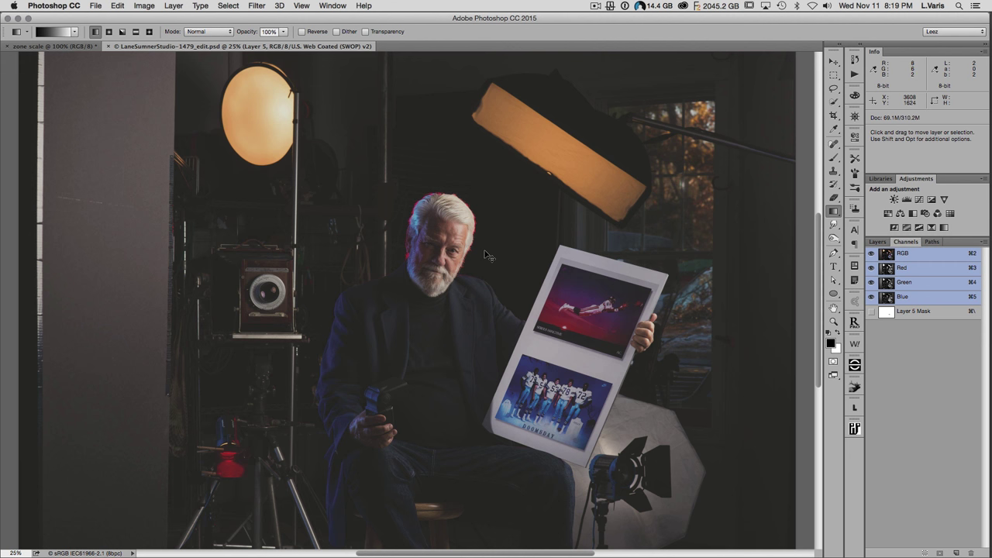
key(super+y)
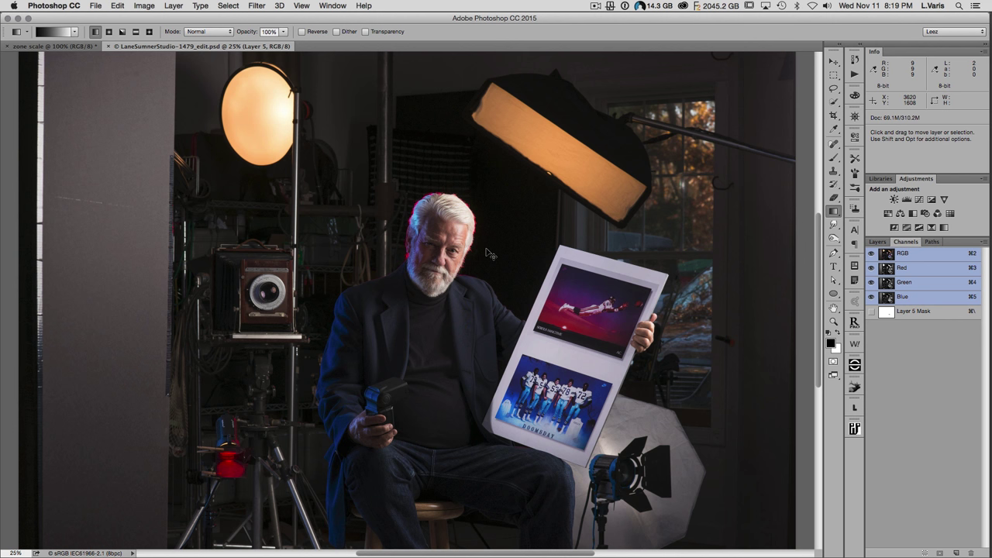
key(super+y)
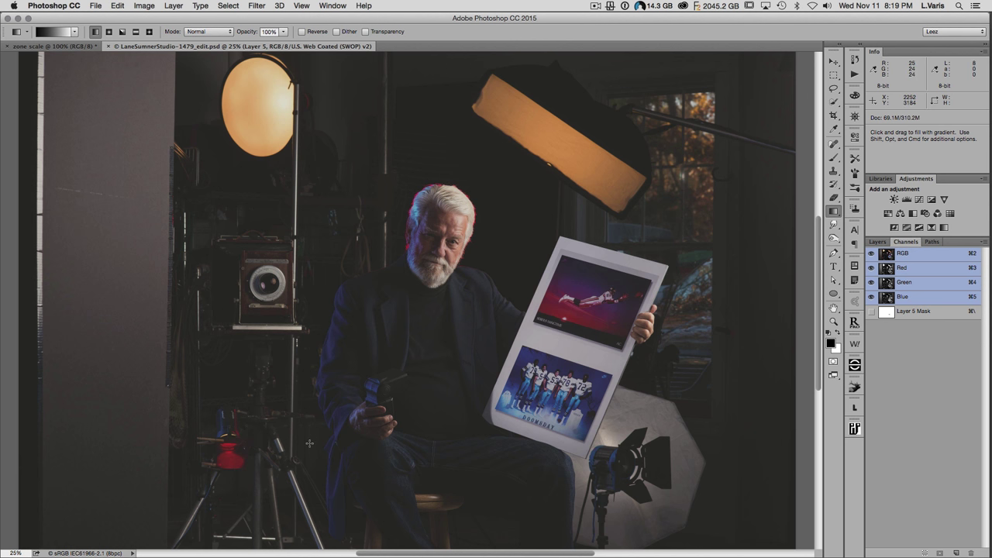
key(super+y)
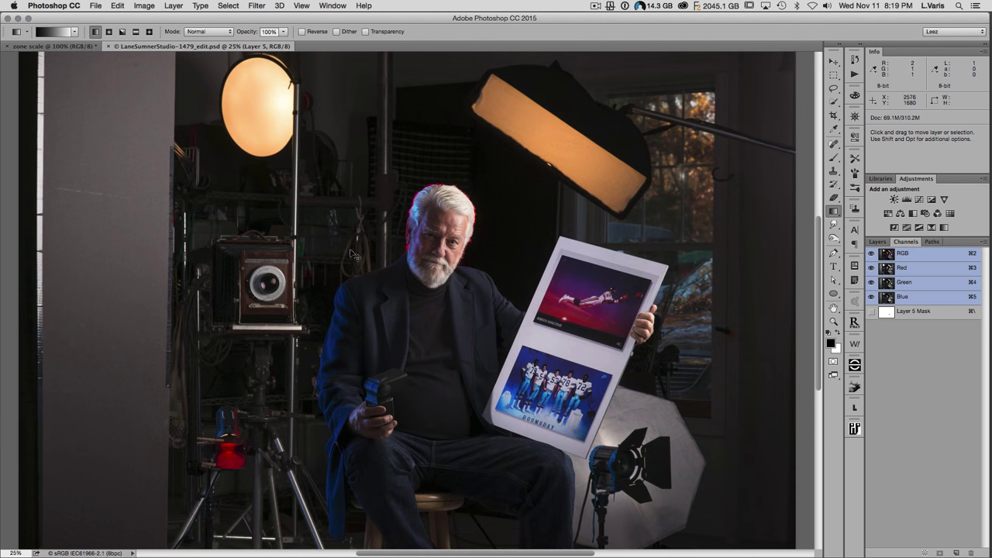
key(super+y)
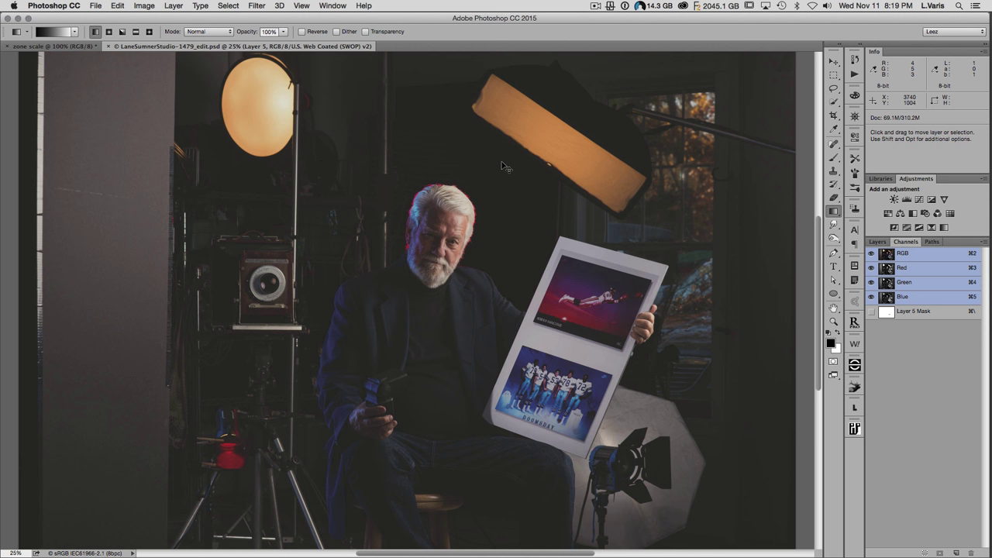
key(super+y)
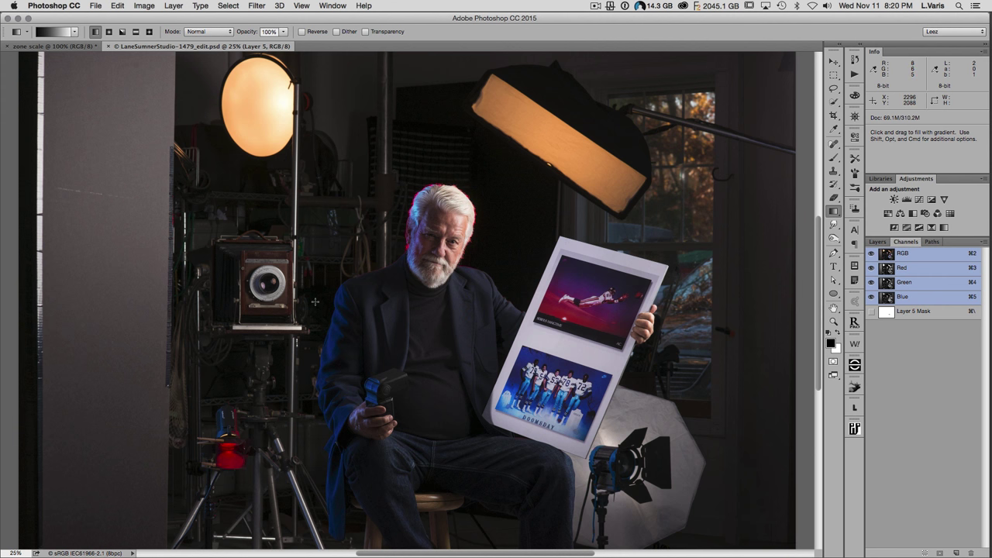
click(78, 46)
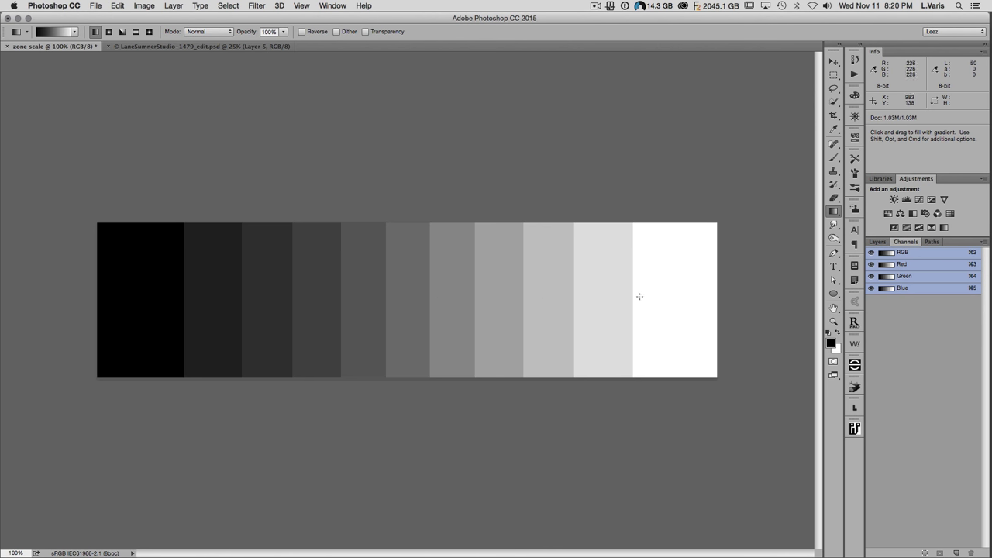